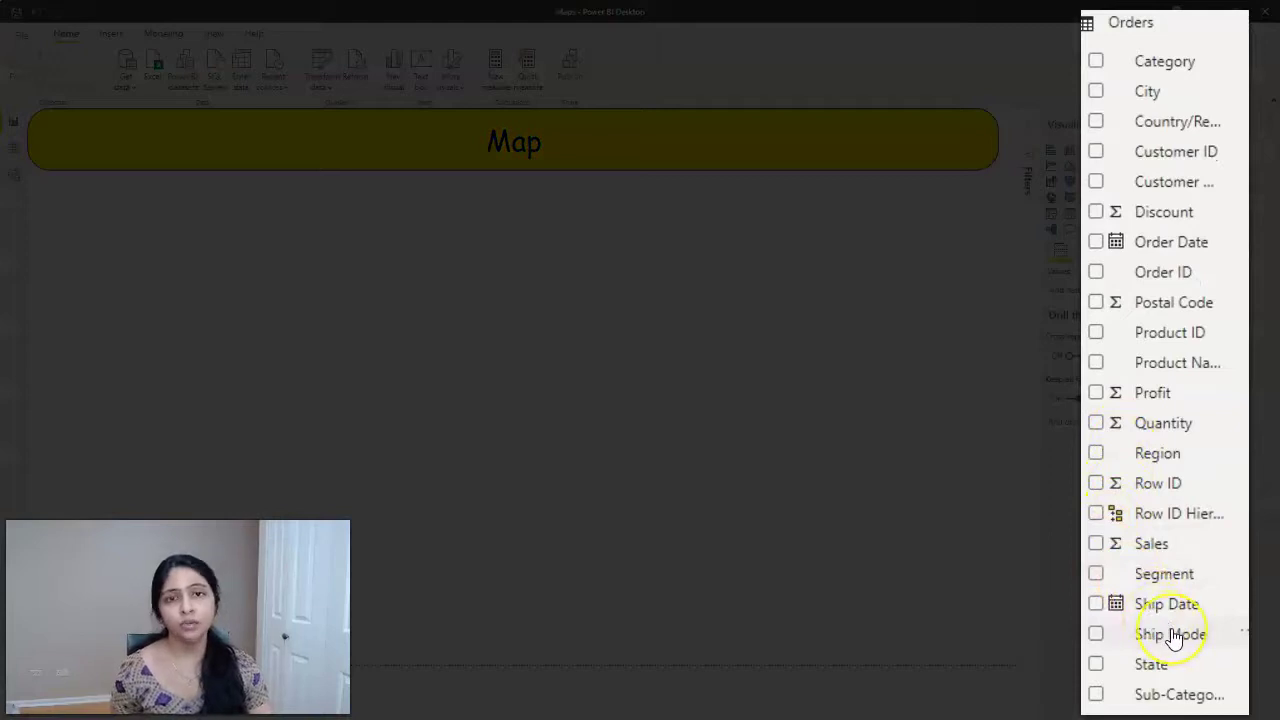
Plot the US states on an enlarged map visual with bubbles sized by Sales.
{"action": "left_click", "coordinate": [1096, 664]}
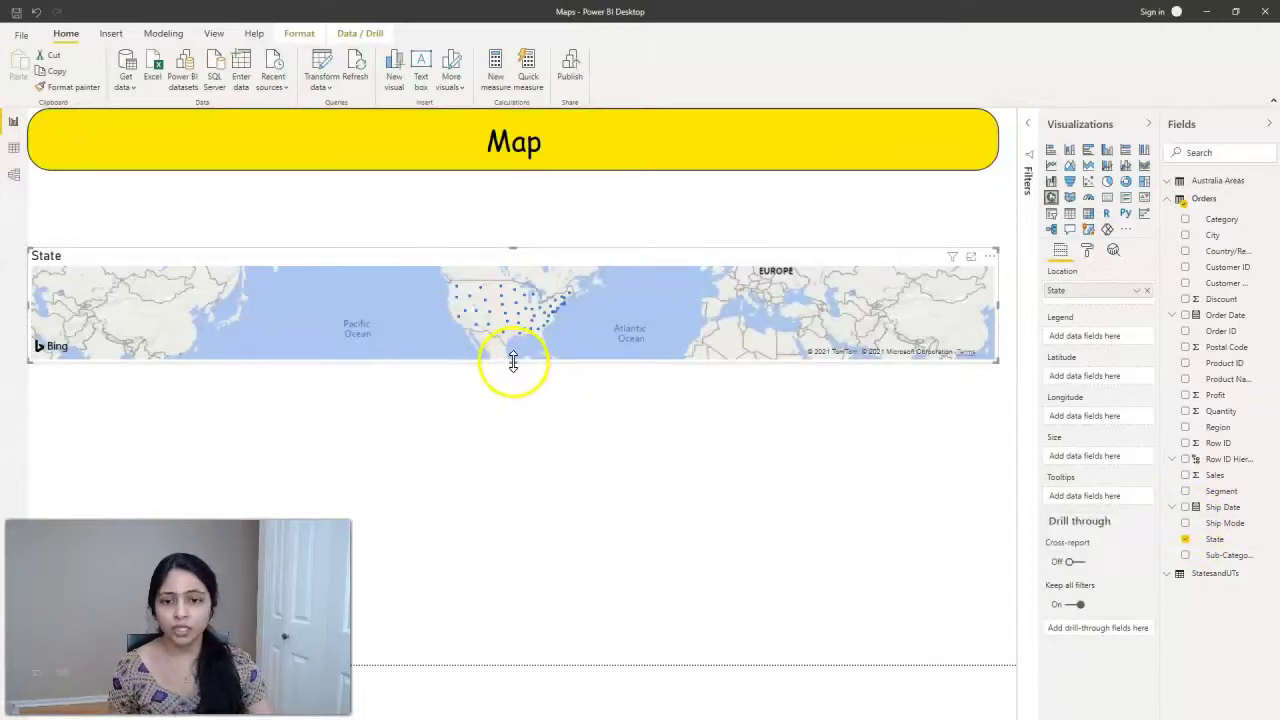
{"action": "left_click_drag", "start_coordinate": [513, 361], "coordinate": [551, 515]}
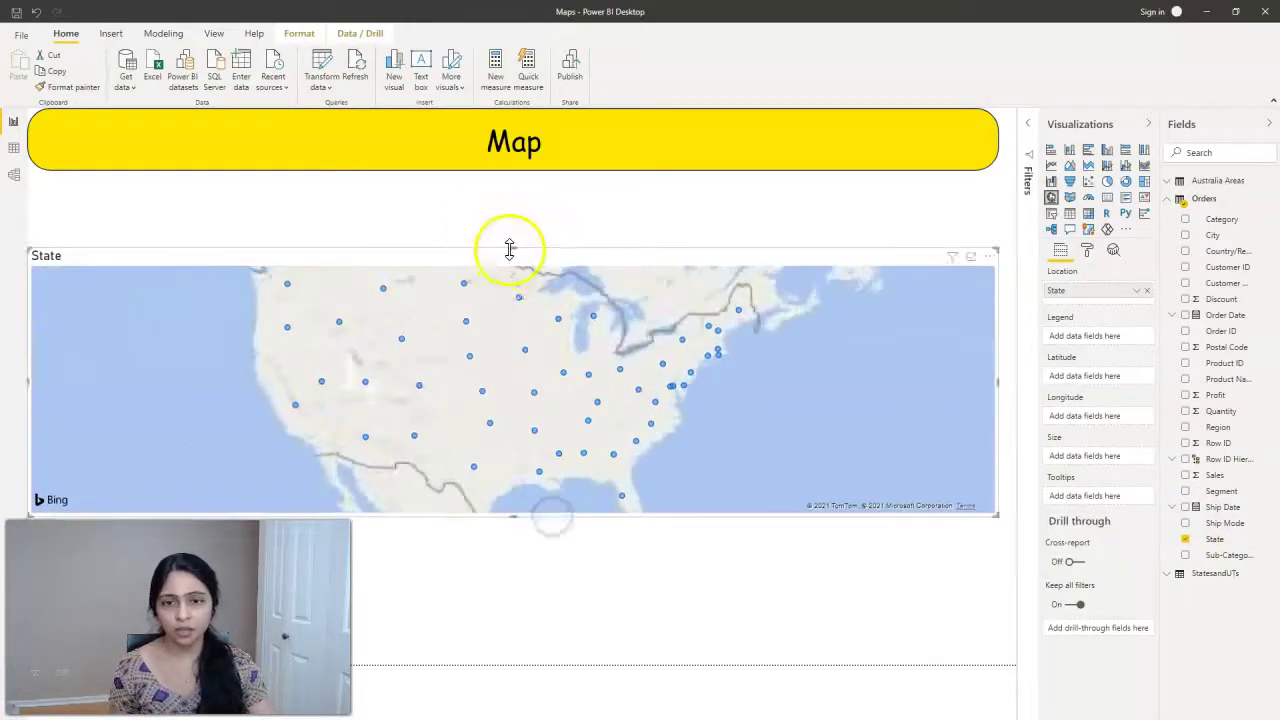
{"action": "left_click_drag", "start_coordinate": [508, 249], "coordinate": [517, 205]}
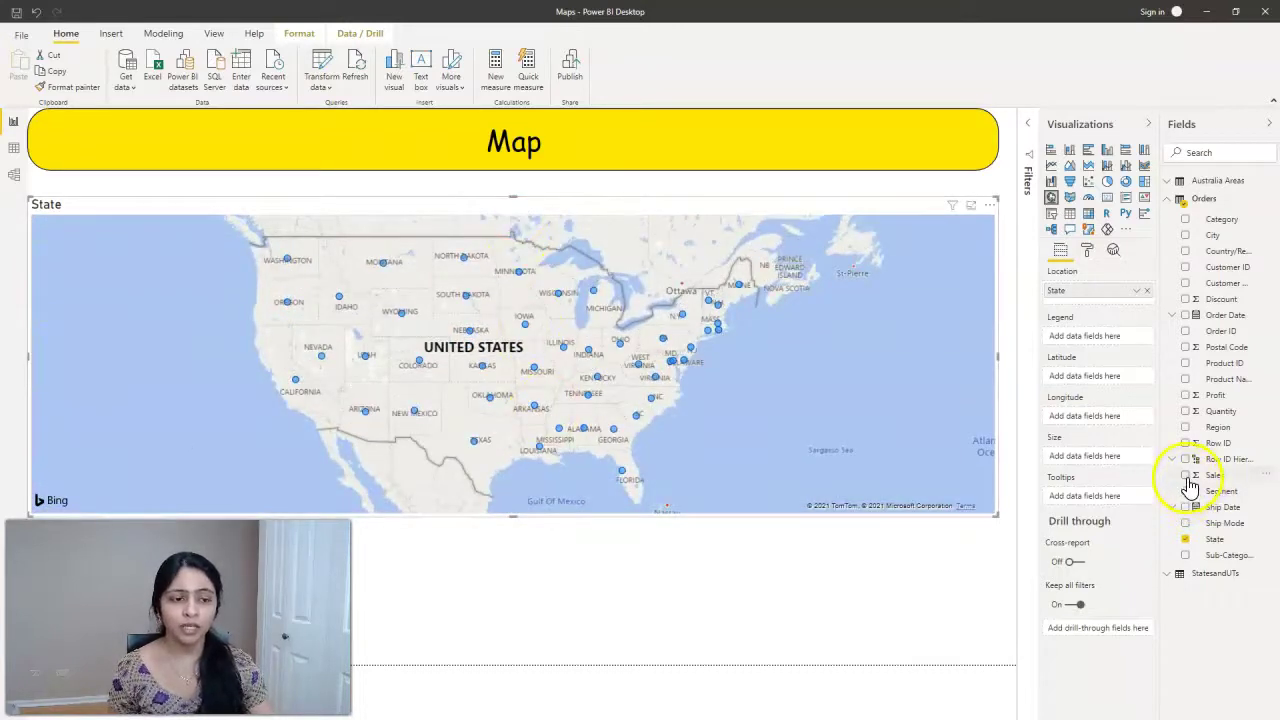
{"action": "left_click", "coordinate": [1186, 476]}
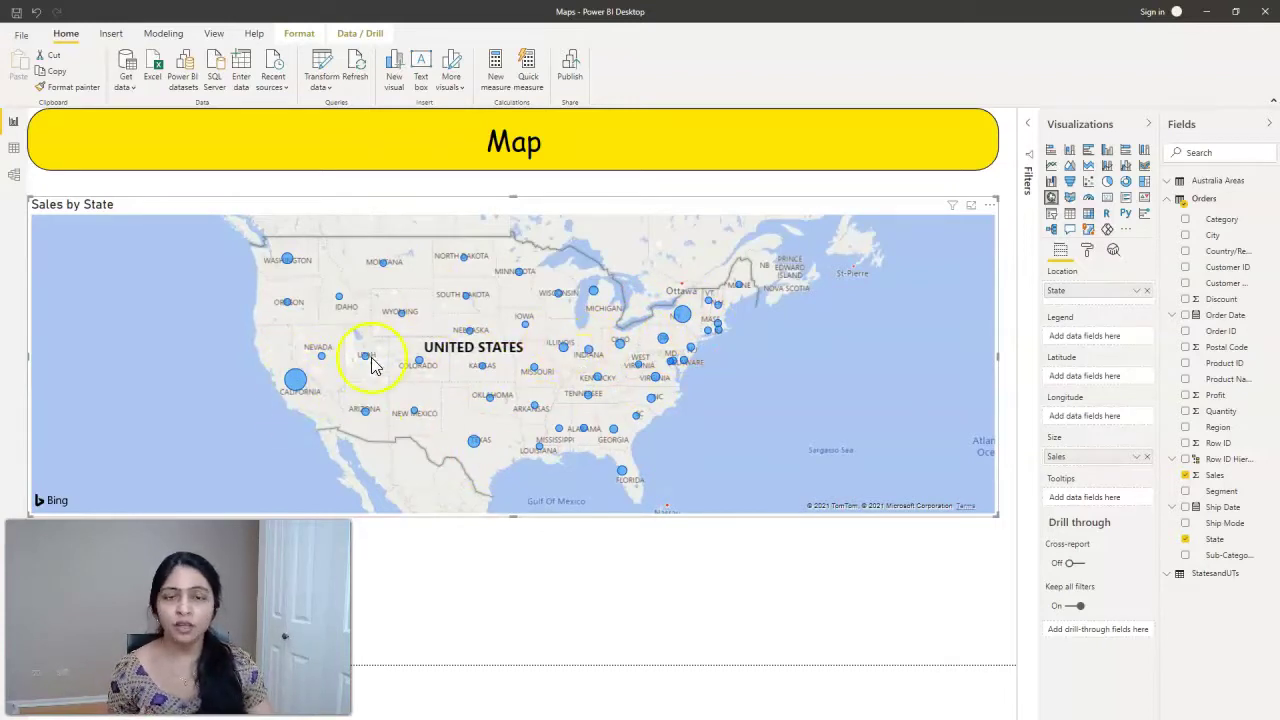
{"action": "left_click", "coordinate": [1186, 476]}
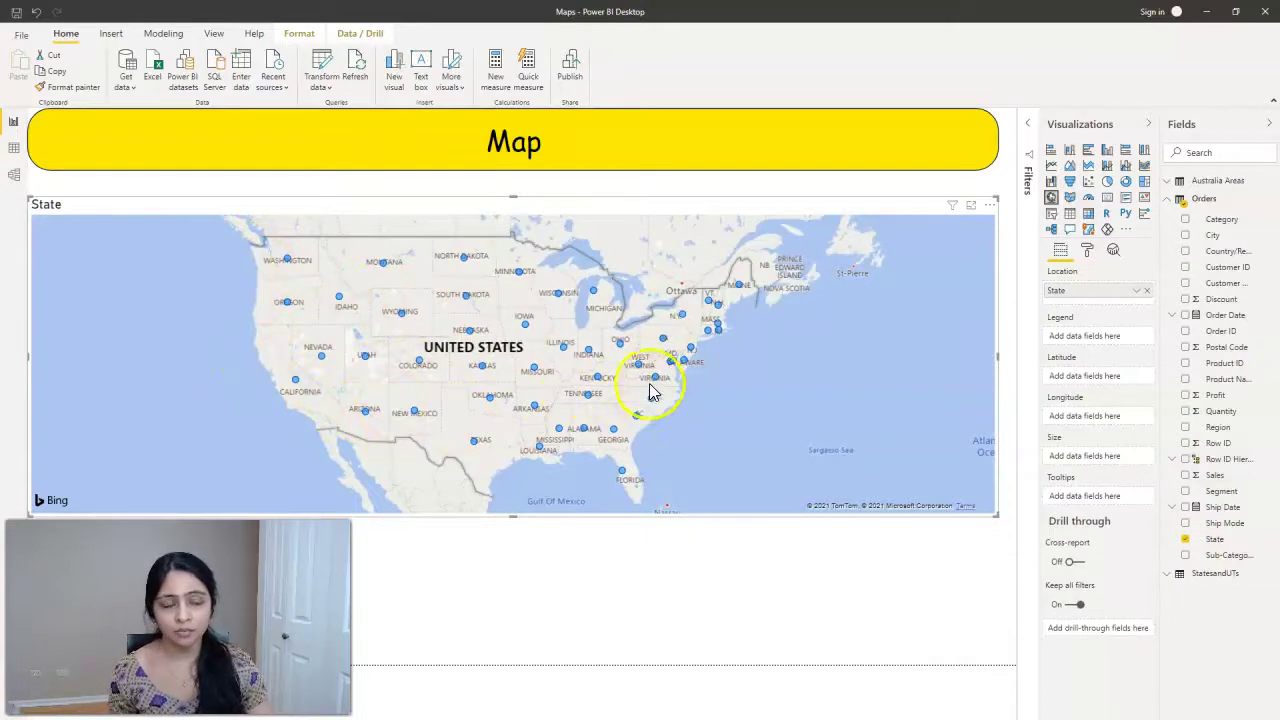
{"action": "left_click", "coordinate": [1186, 476]}
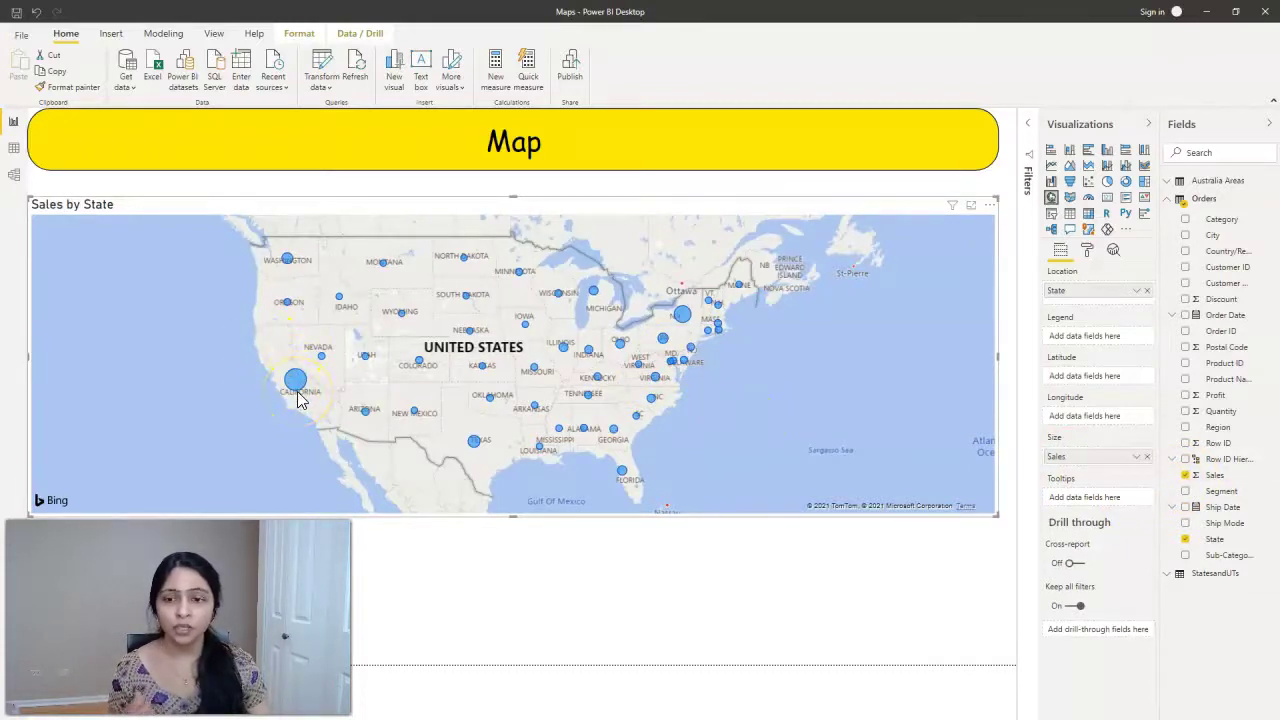
{"action": "mouse_move", "coordinate": [304, 389]}
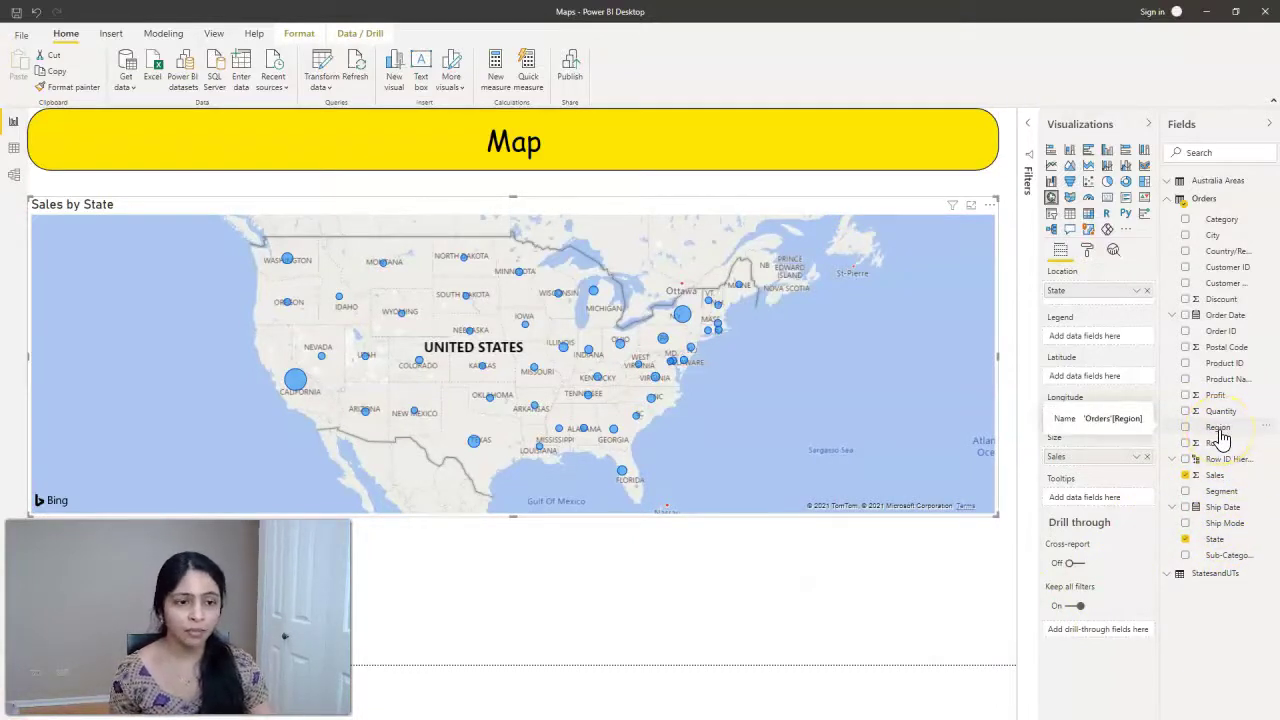
Add Region to the map's Legend so bubbles are coloured Central, East, South and West.
{"action": "left_click_drag", "start_coordinate": [1220, 433], "coordinate": [1090, 340]}
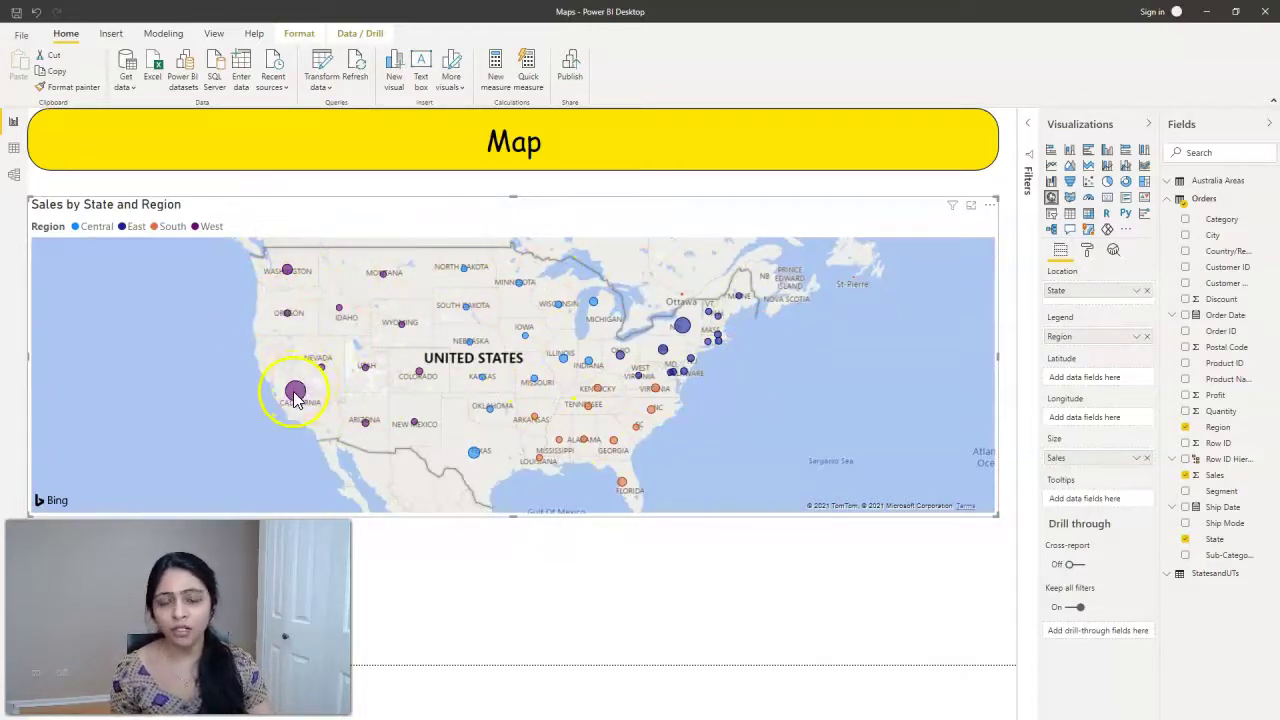
{"action": "mouse_move", "coordinate": [338, 353]}
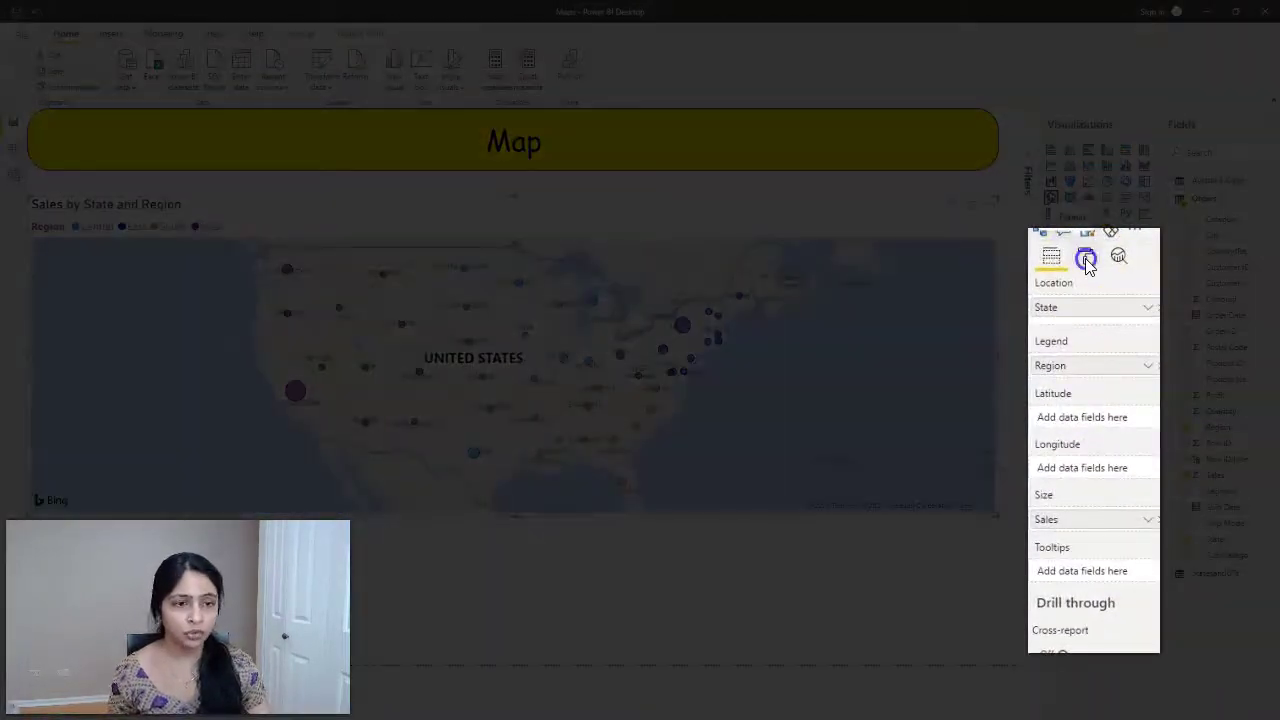
Expand the map's Legend formatting and toggle the Region legend off and back on.
{"action": "left_click", "coordinate": [1087, 260]}
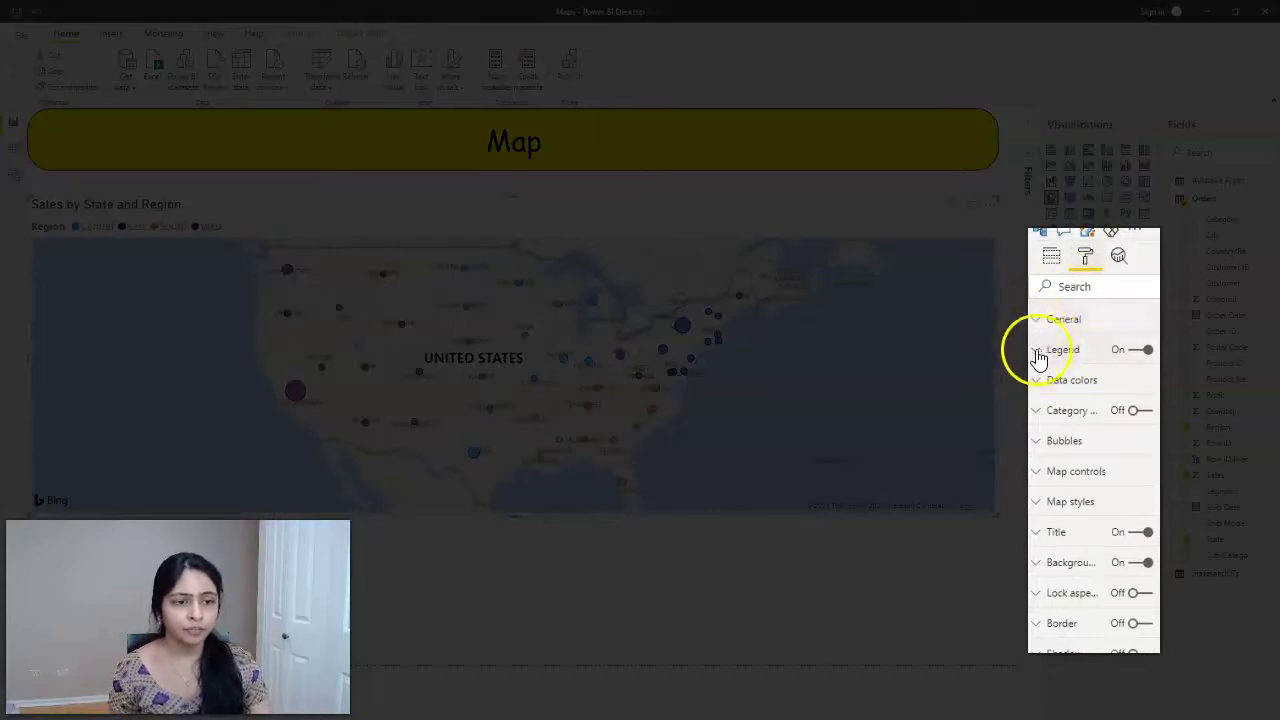
{"action": "left_click", "coordinate": [1035, 349]}
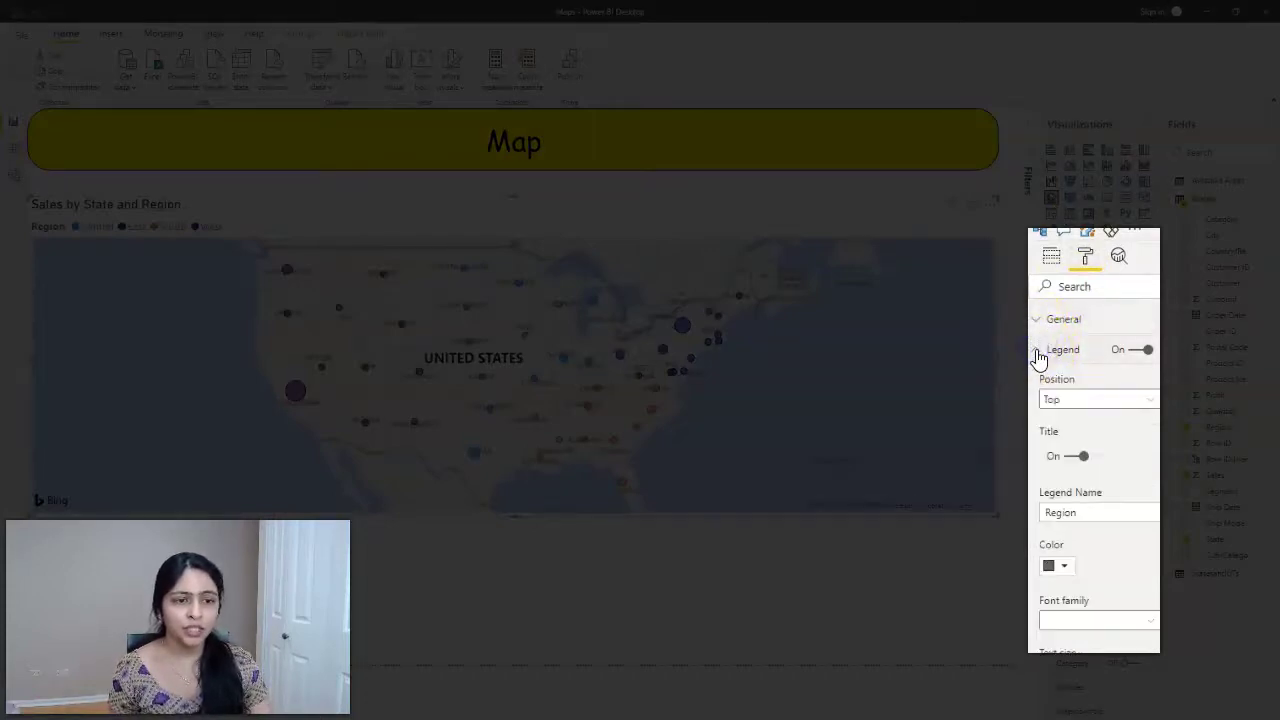
{"action": "left_click", "coordinate": [1145, 352]}
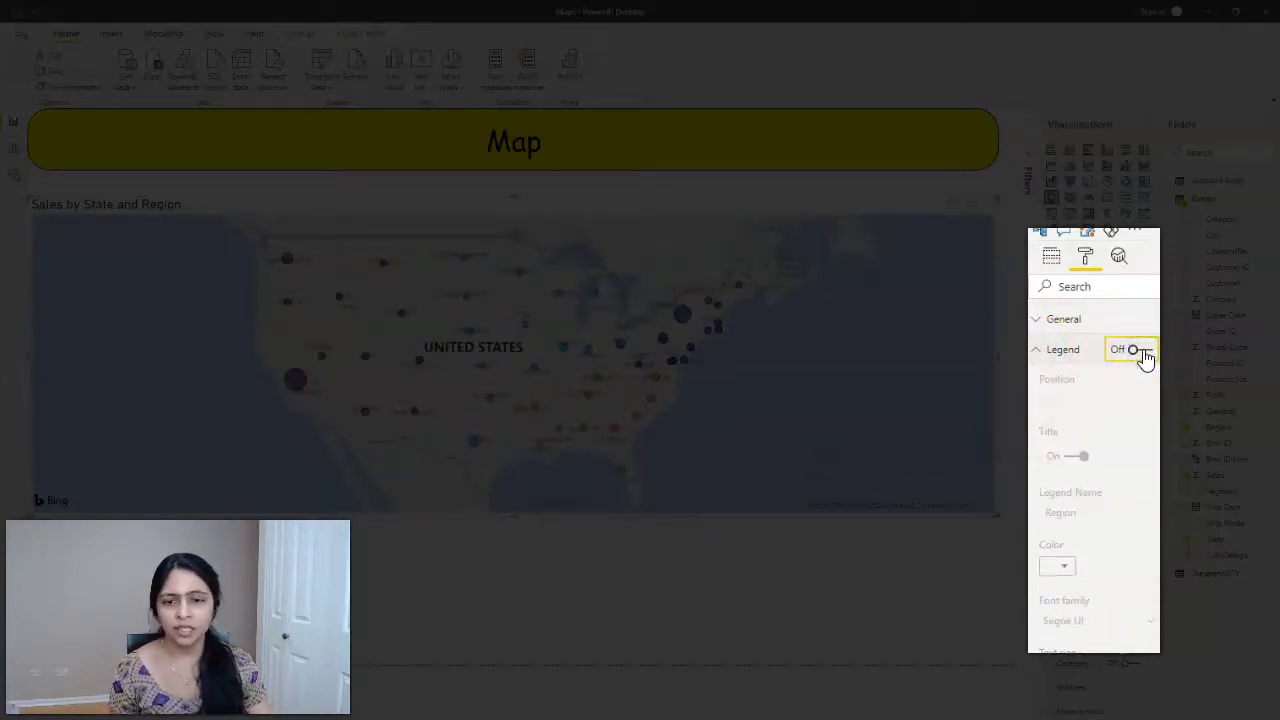
{"action": "left_click", "coordinate": [1144, 352]}
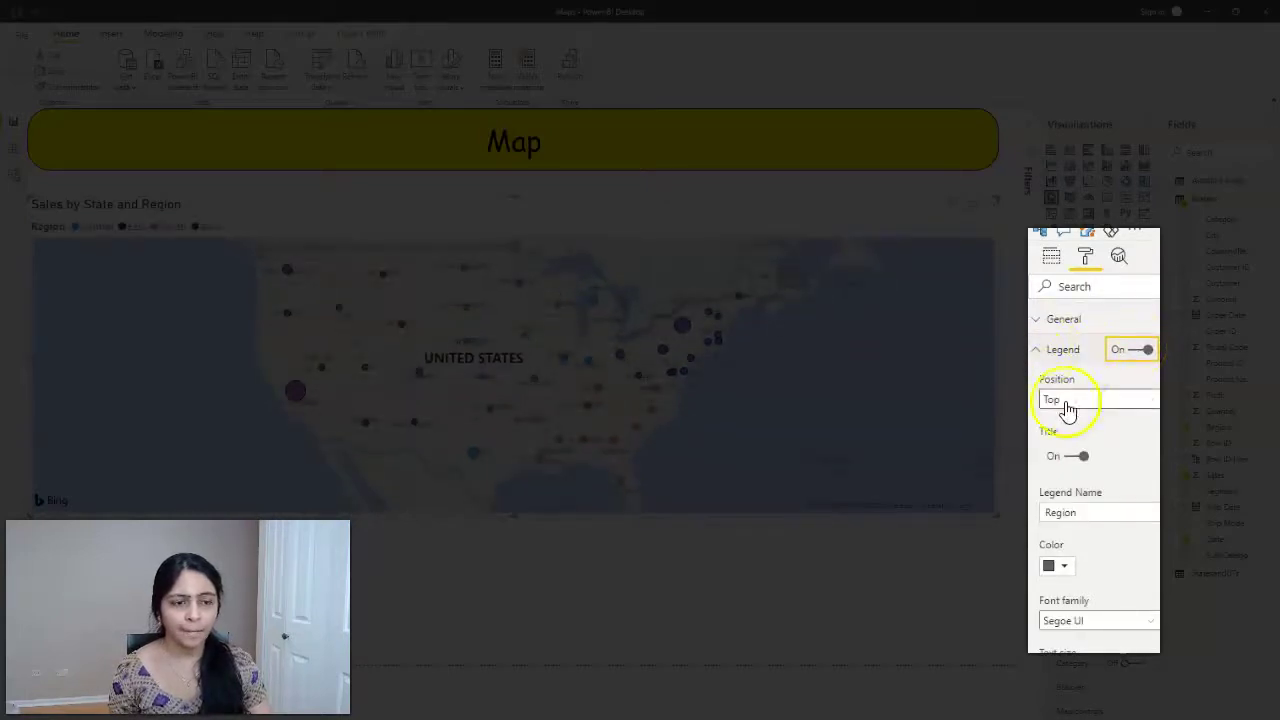
Try legend positions Bottom and Right, settle on Top, then show the region data colours.
{"action": "left_click", "coordinate": [1148, 400]}
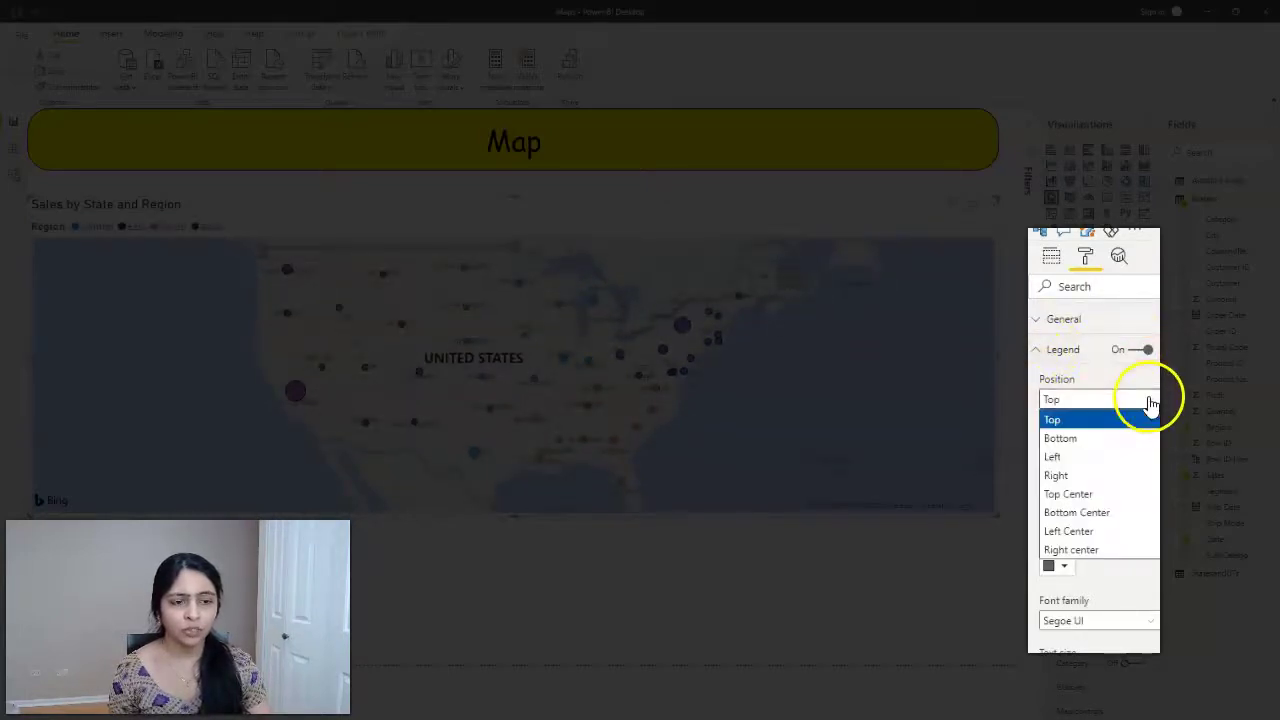
{"action": "left_click", "coordinate": [1100, 440]}
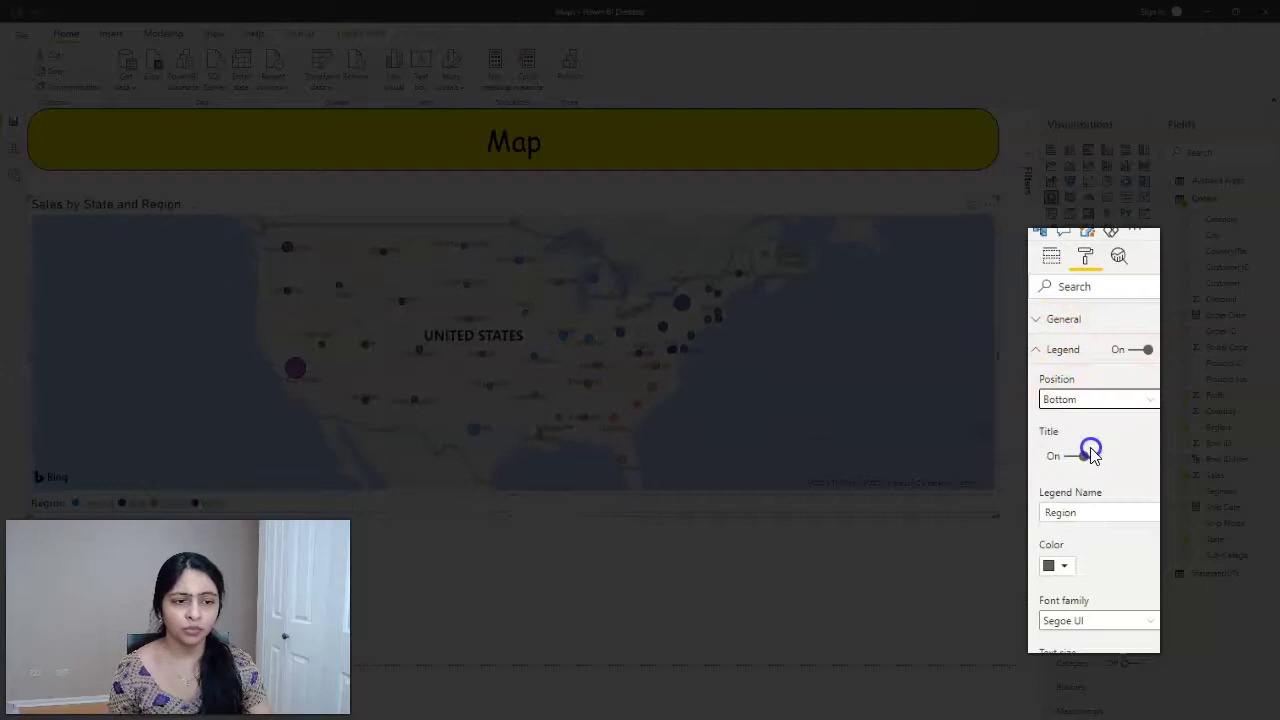
{"action": "left_click", "coordinate": [1118, 402]}
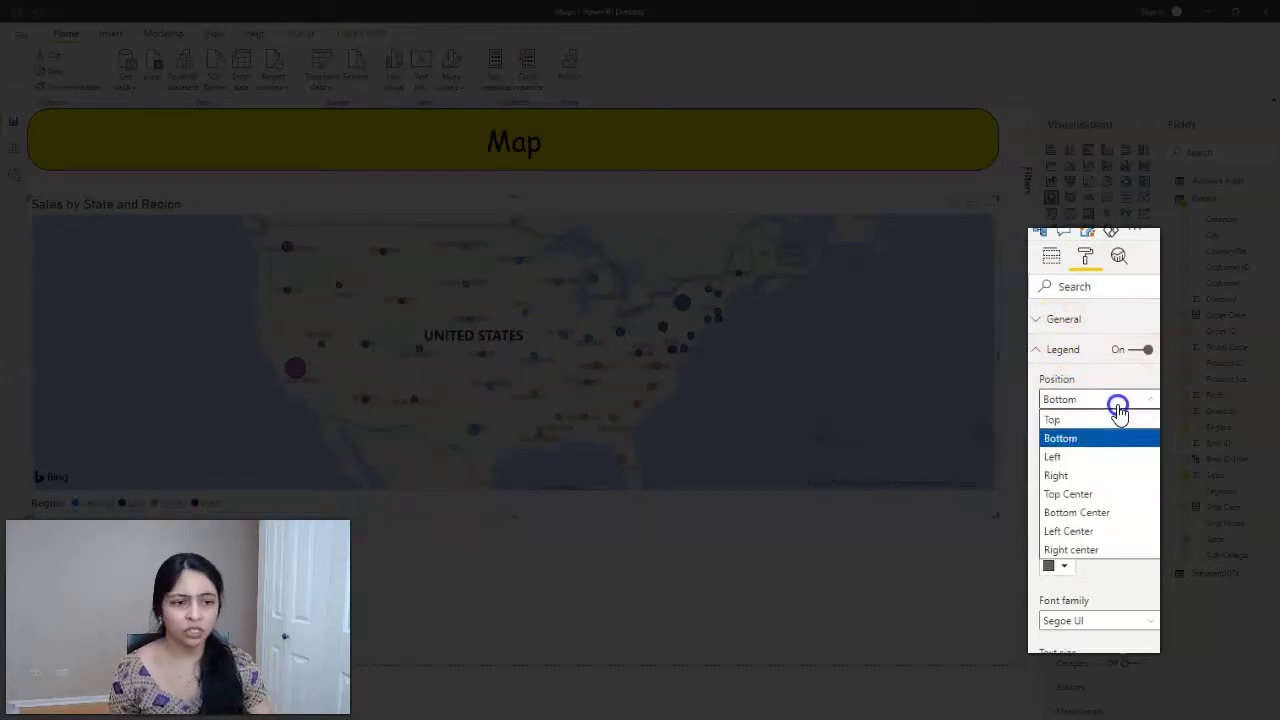
{"action": "left_click", "coordinate": [1091, 474]}
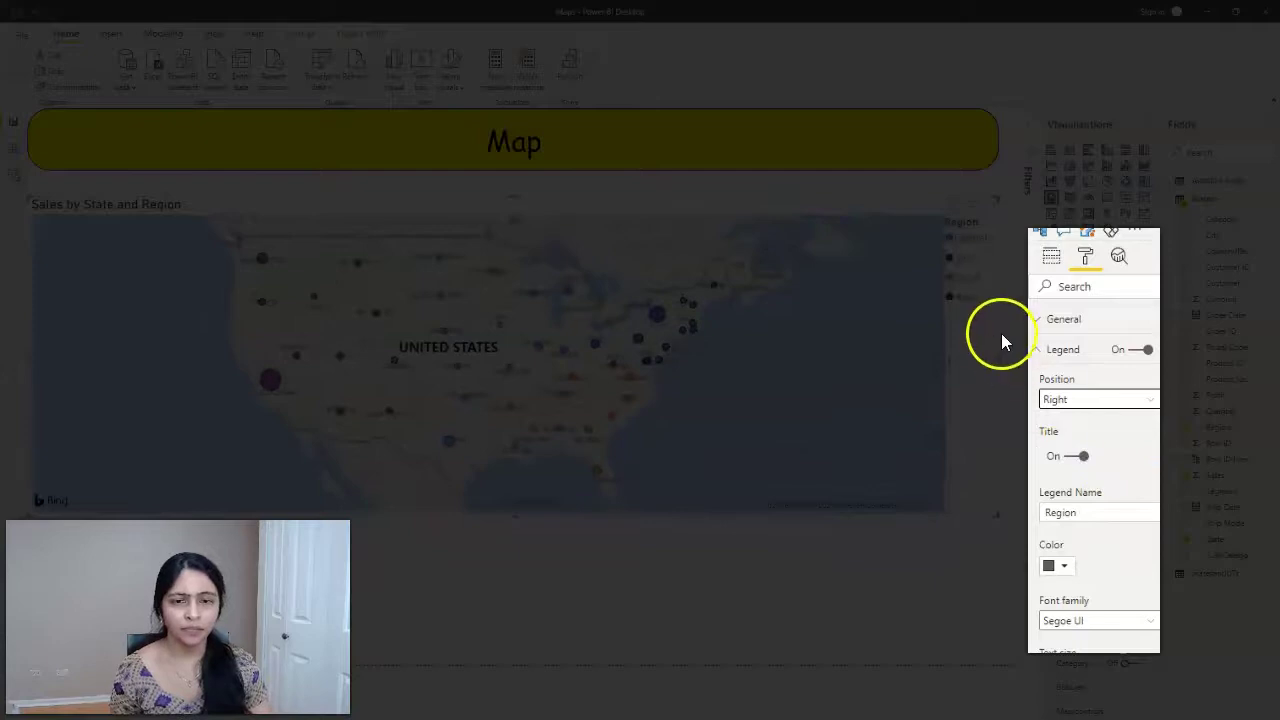
{"action": "left_click", "coordinate": [1064, 404]}
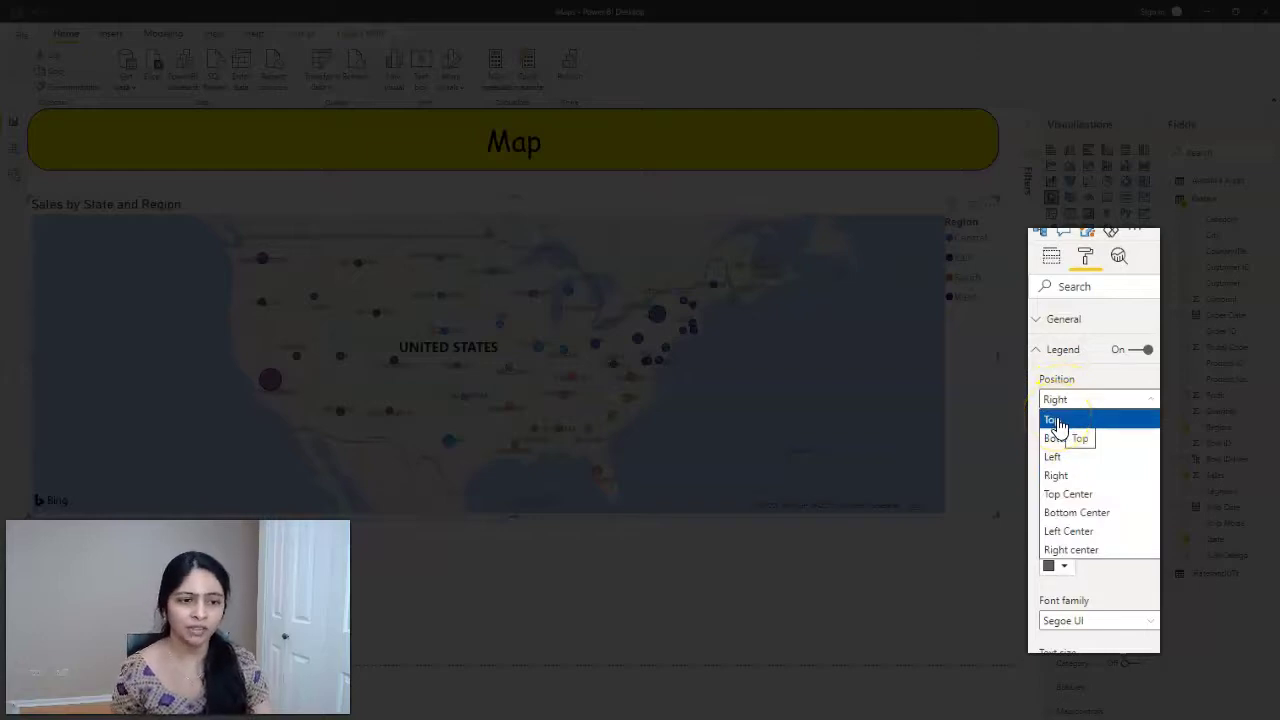
{"action": "left_click", "coordinate": [1056, 422]}
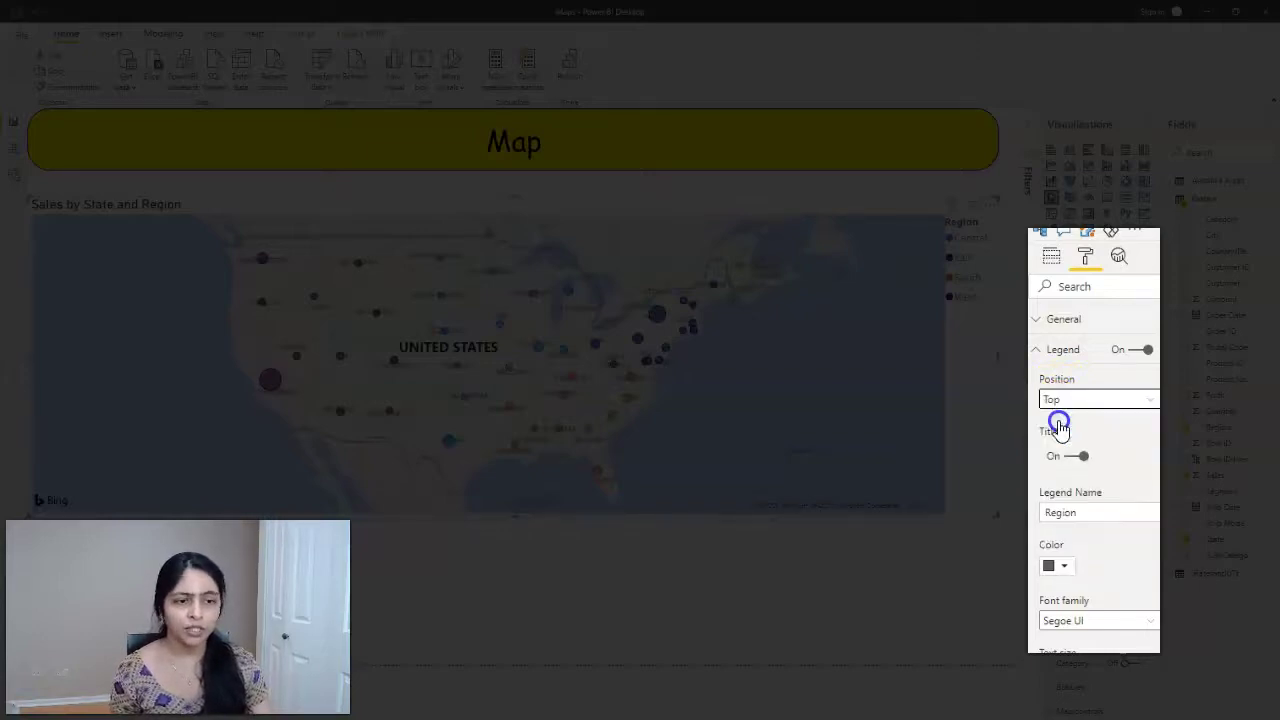
{"action": "left_click", "coordinate": [1151, 363]}
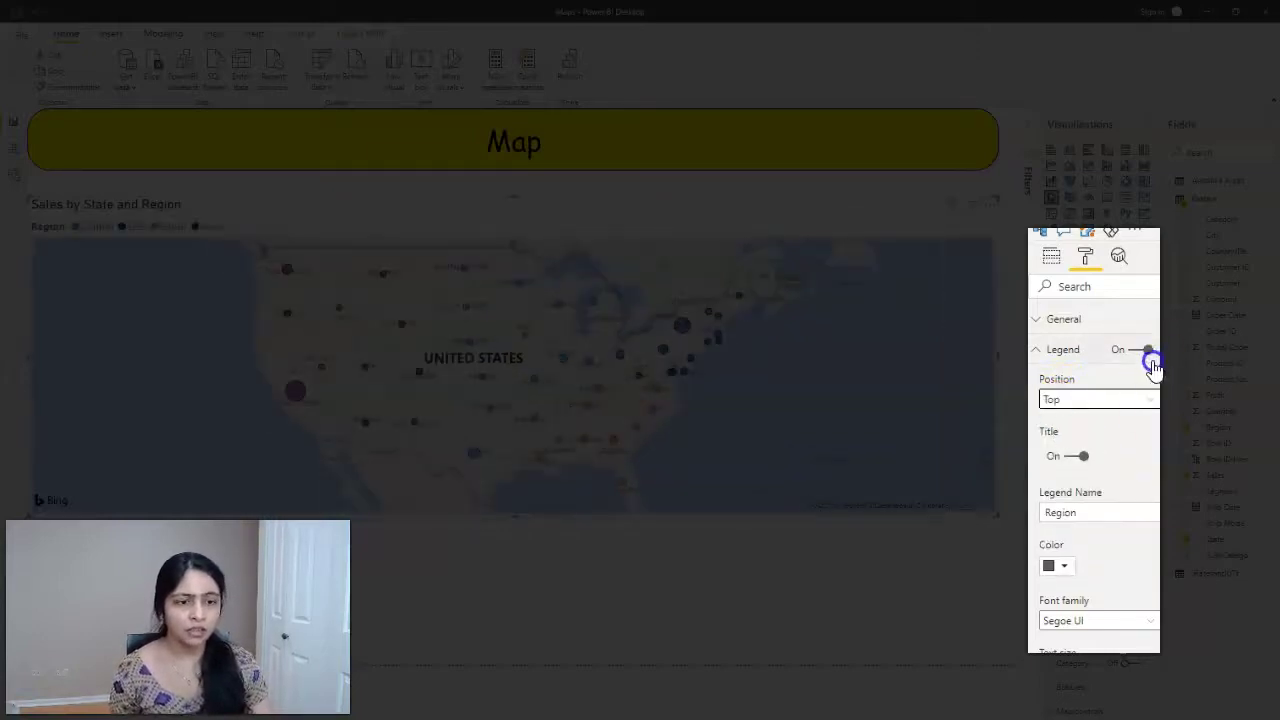
{"action": "left_click", "coordinate": [1045, 350]}
{"action": "left_click", "coordinate": [1052, 385]}
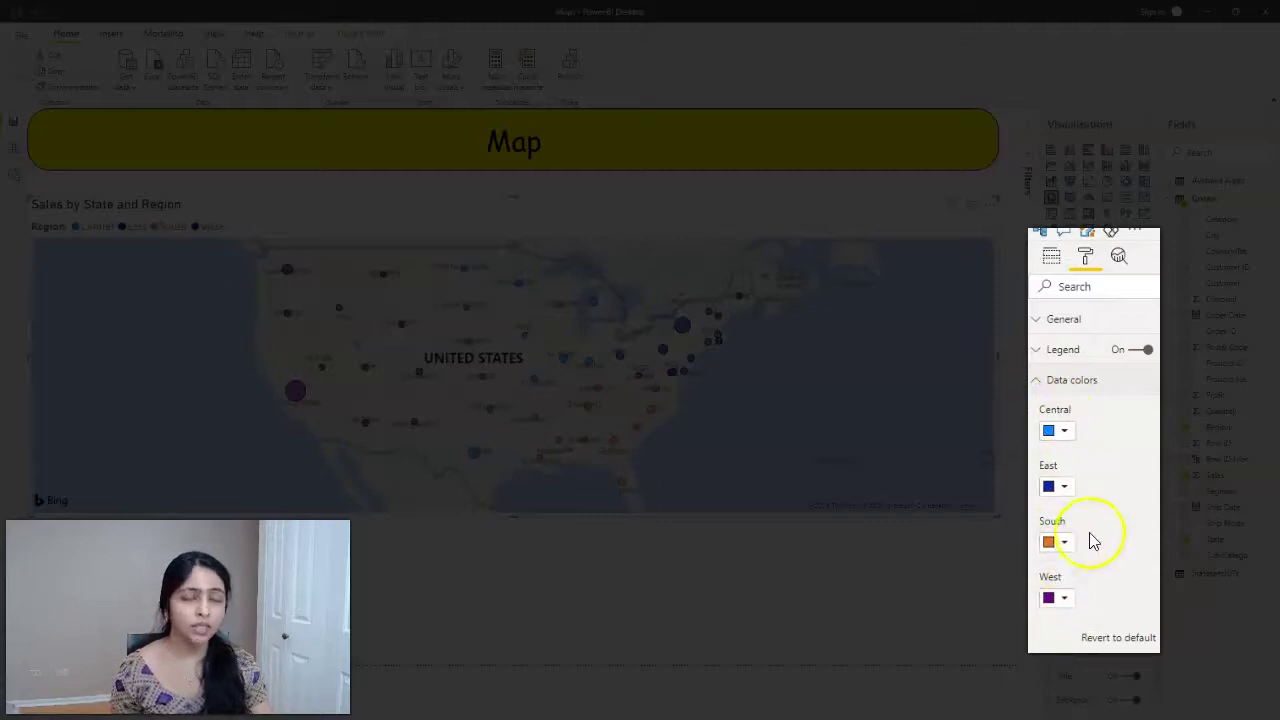
Switch the state name category labels on, then off again.
{"action": "left_click", "coordinate": [1039, 382]}
{"action": "left_click", "coordinate": [743, 414]}
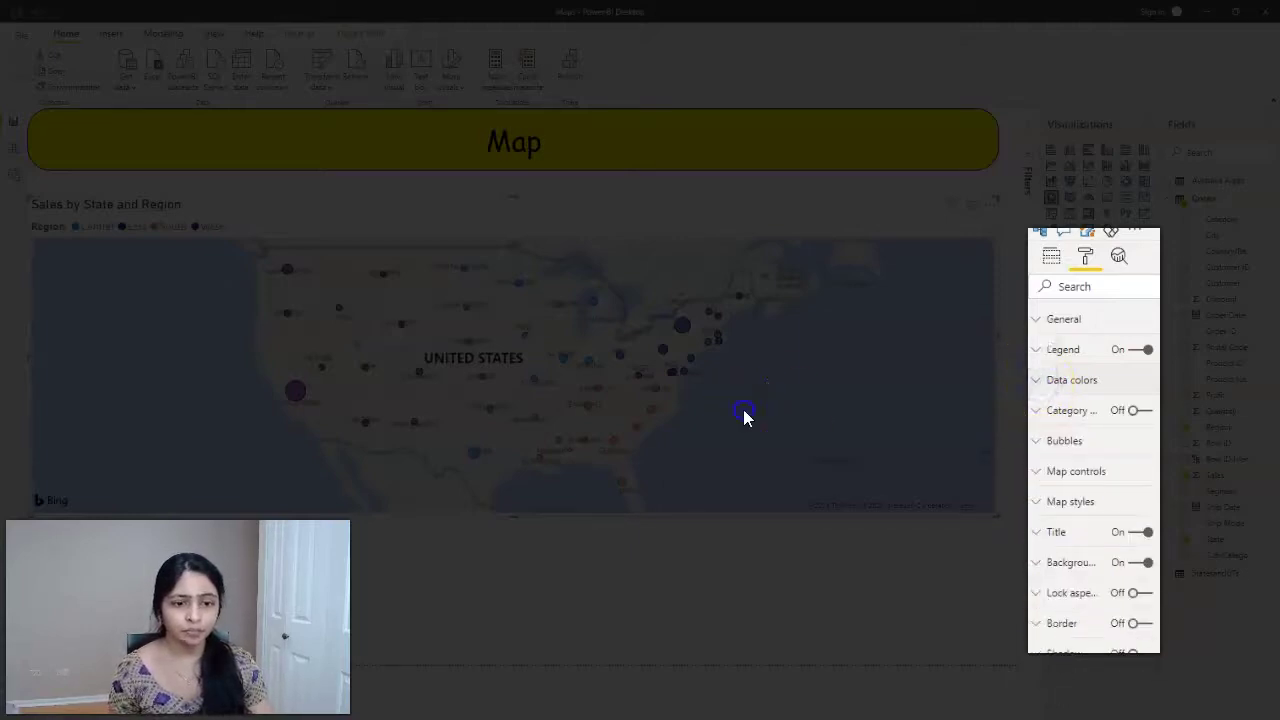
{"action": "left_click", "coordinate": [1037, 412]}
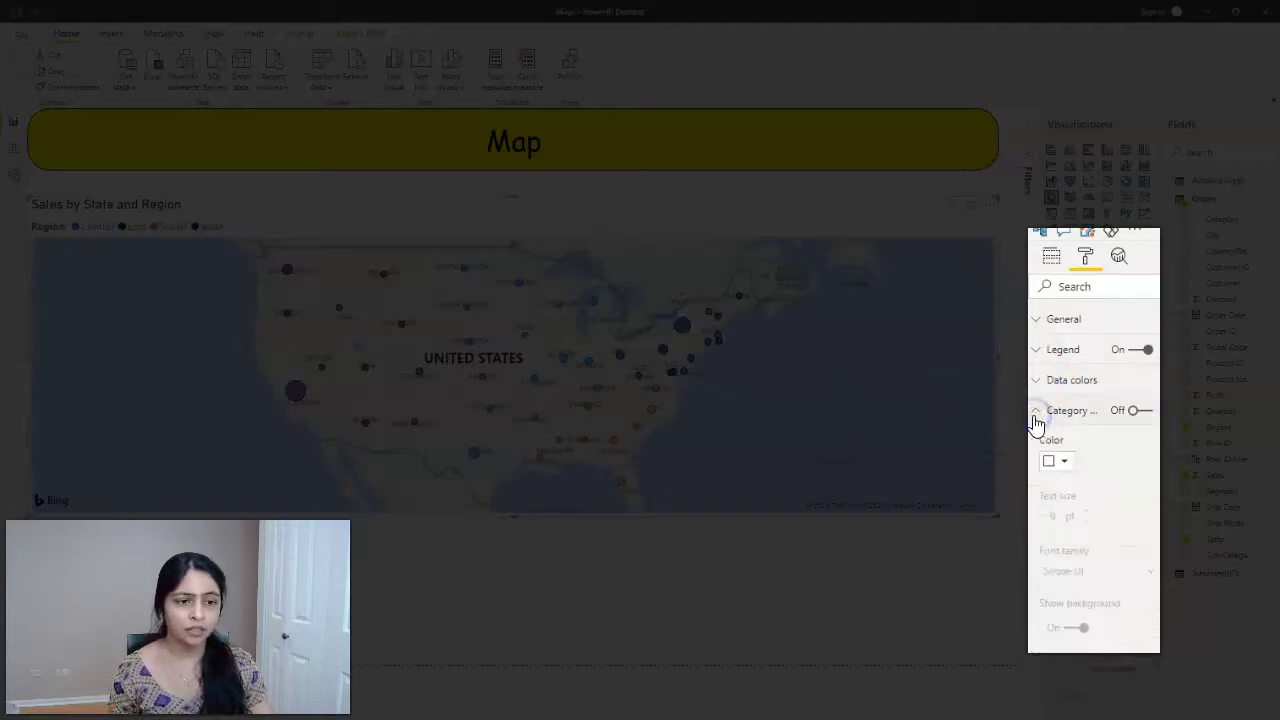
{"action": "left_click", "coordinate": [1133, 412]}
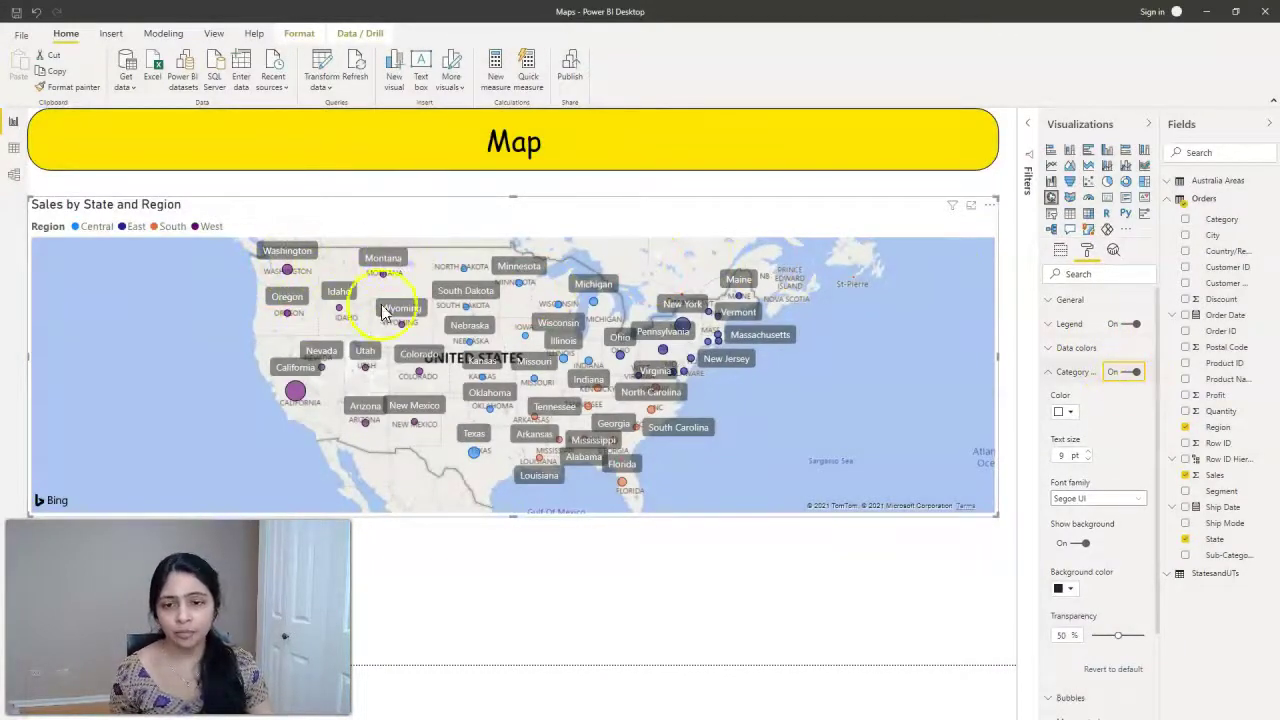
{"action": "left_click", "coordinate": [1137, 373]}
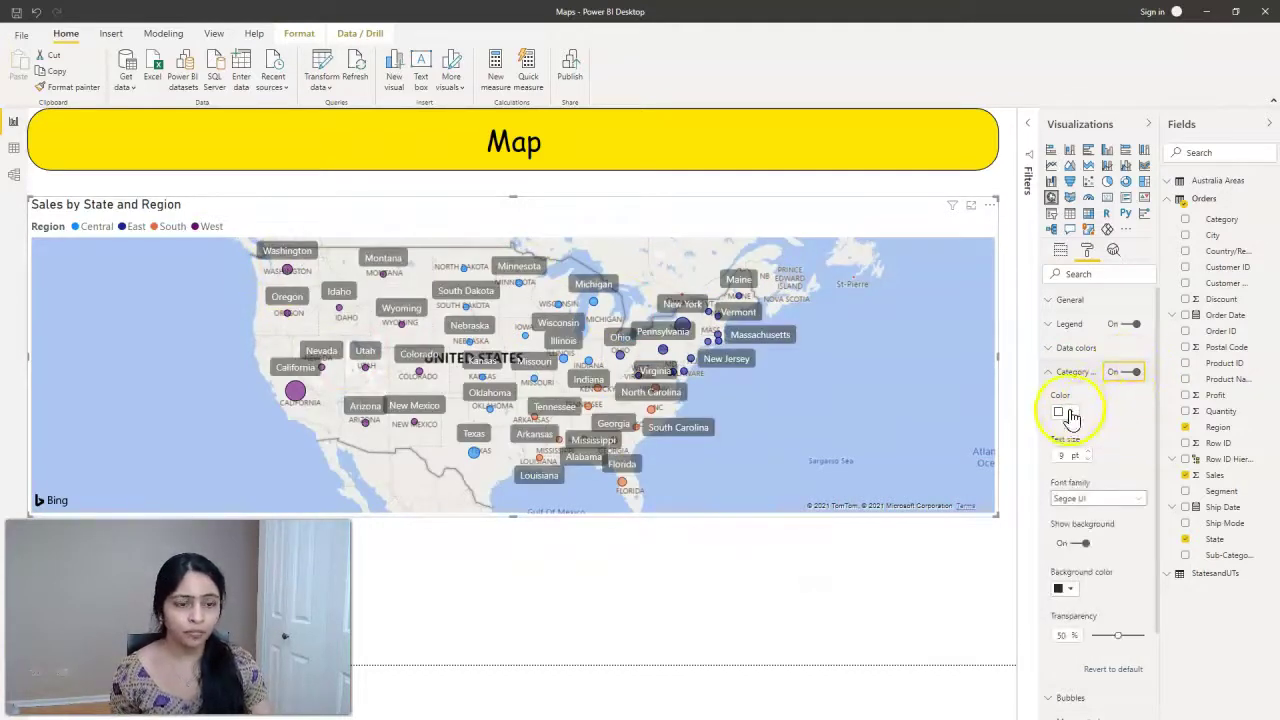
Shrink the state labels to 5 pt and try dark label backgrounds before hiding the labels.
{"action": "left_click", "coordinate": [1060, 455]}
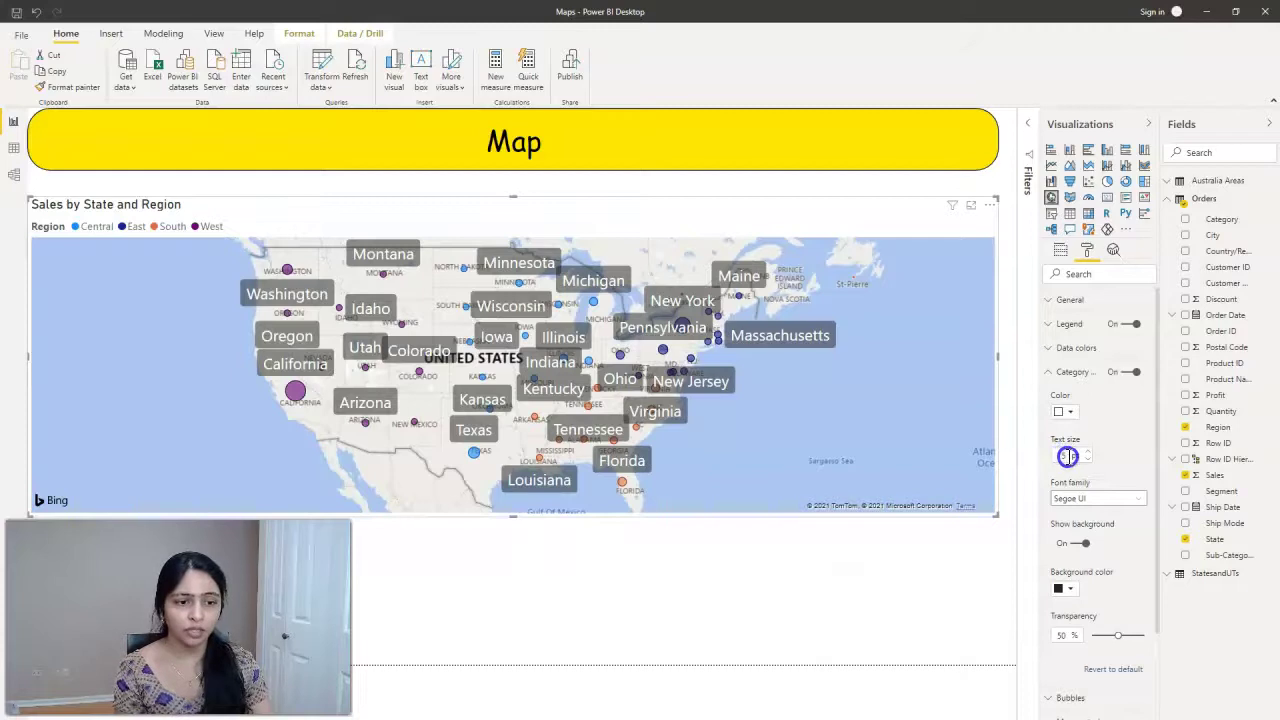
{"action": "left_click", "coordinate": [1108, 465]}
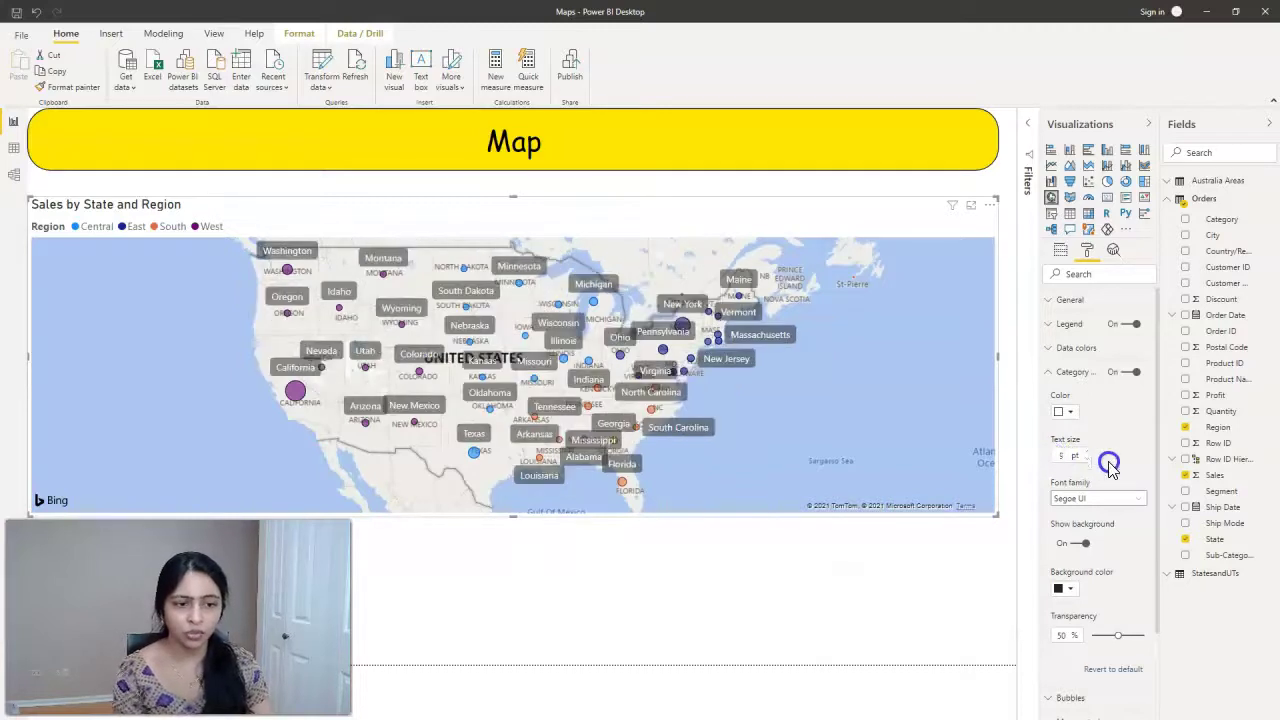
{"action": "left_click", "coordinate": [1112, 527]}
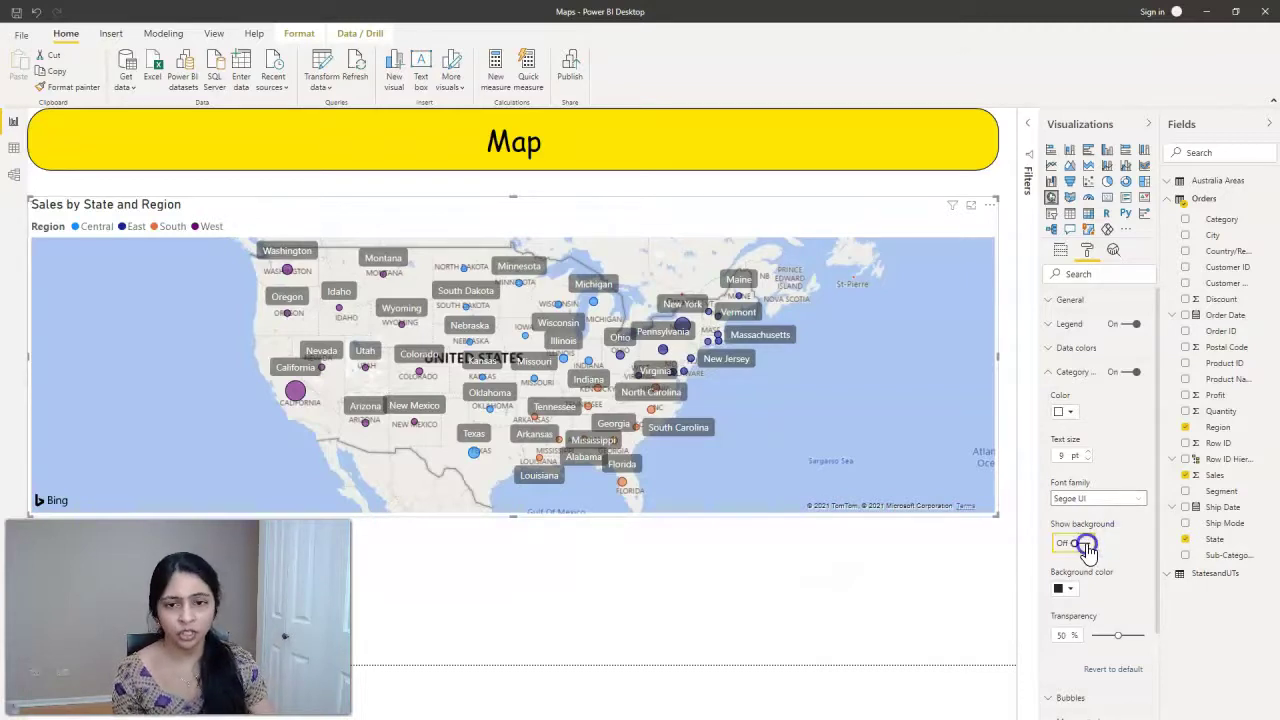
{"action": "left_click", "coordinate": [1086, 545]}
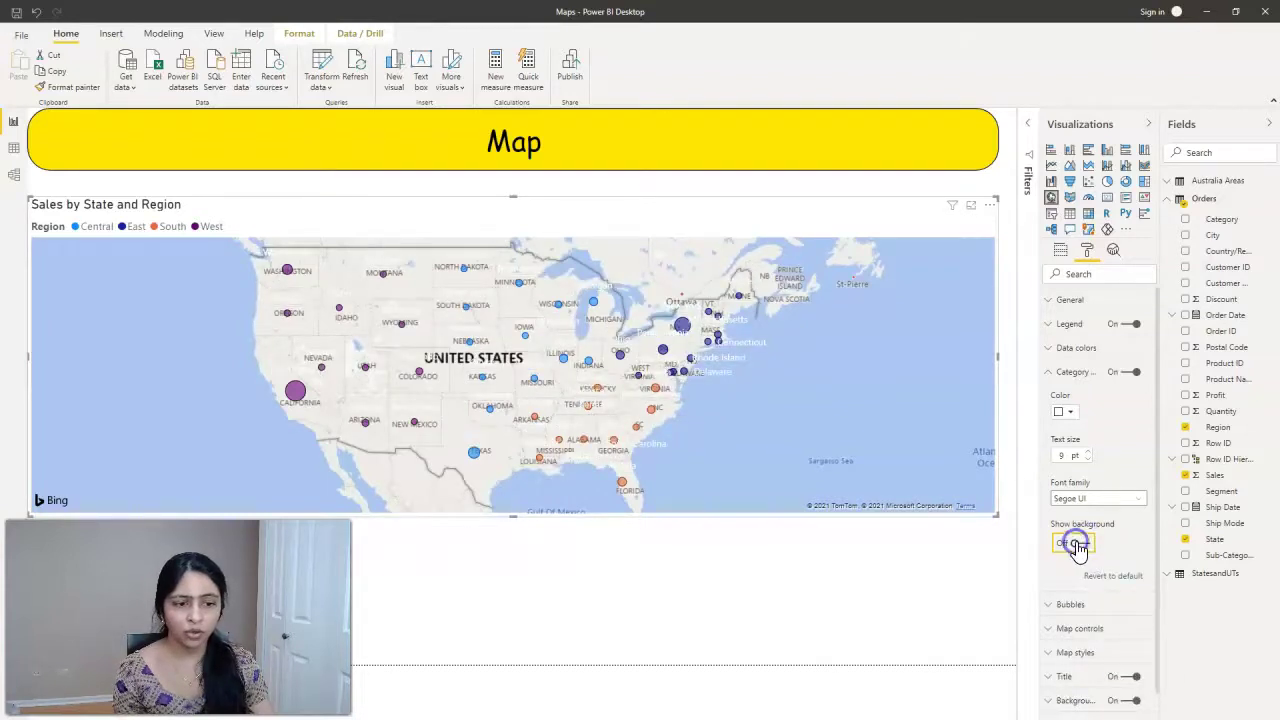
{"action": "left_click", "coordinate": [1076, 545]}
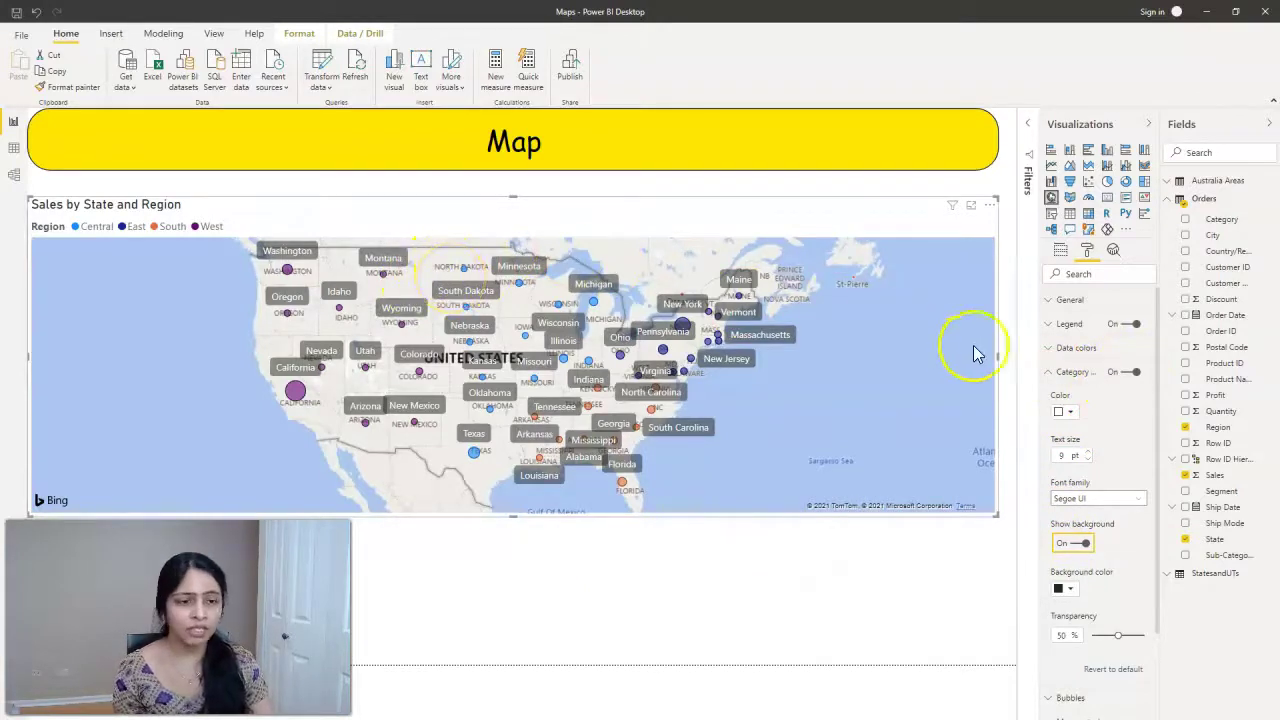
{"action": "left_click", "coordinate": [1136, 373]}
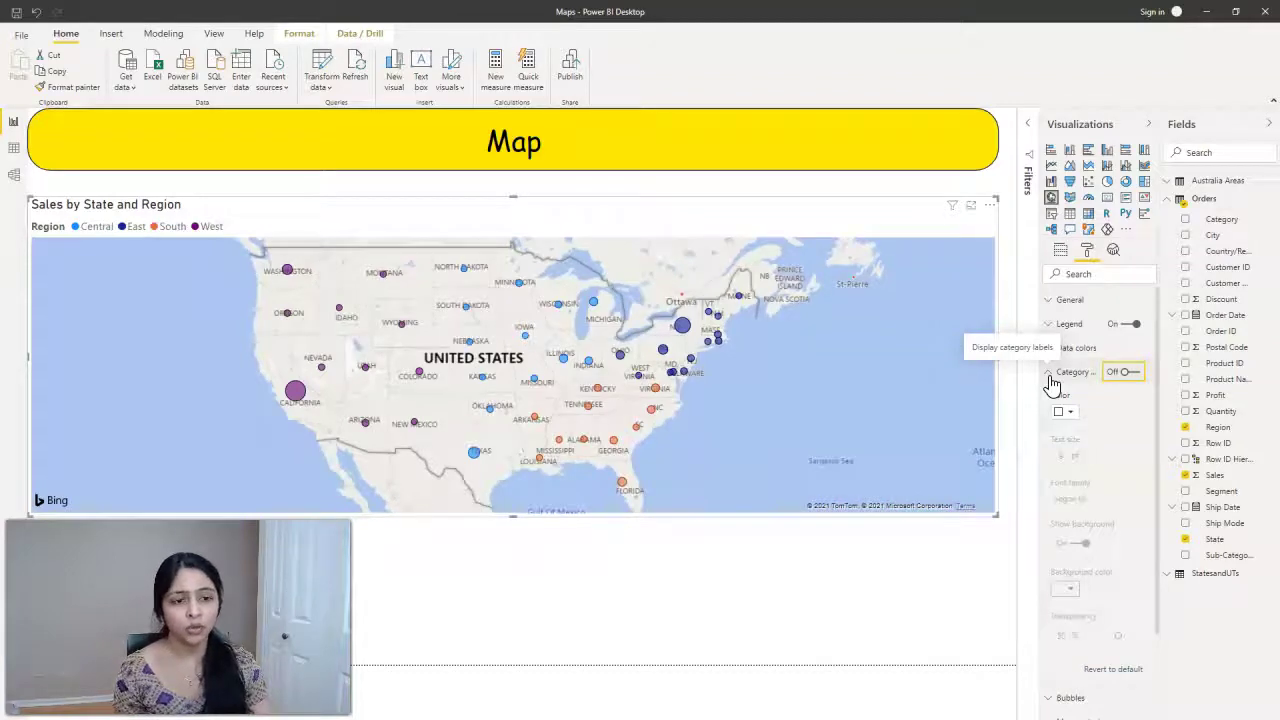
Raise the Bubbles Size slider to make the map's bubbles larger.
{"action": "left_click", "coordinate": [1052, 380]}
{"action": "left_click", "coordinate": [1050, 398]}
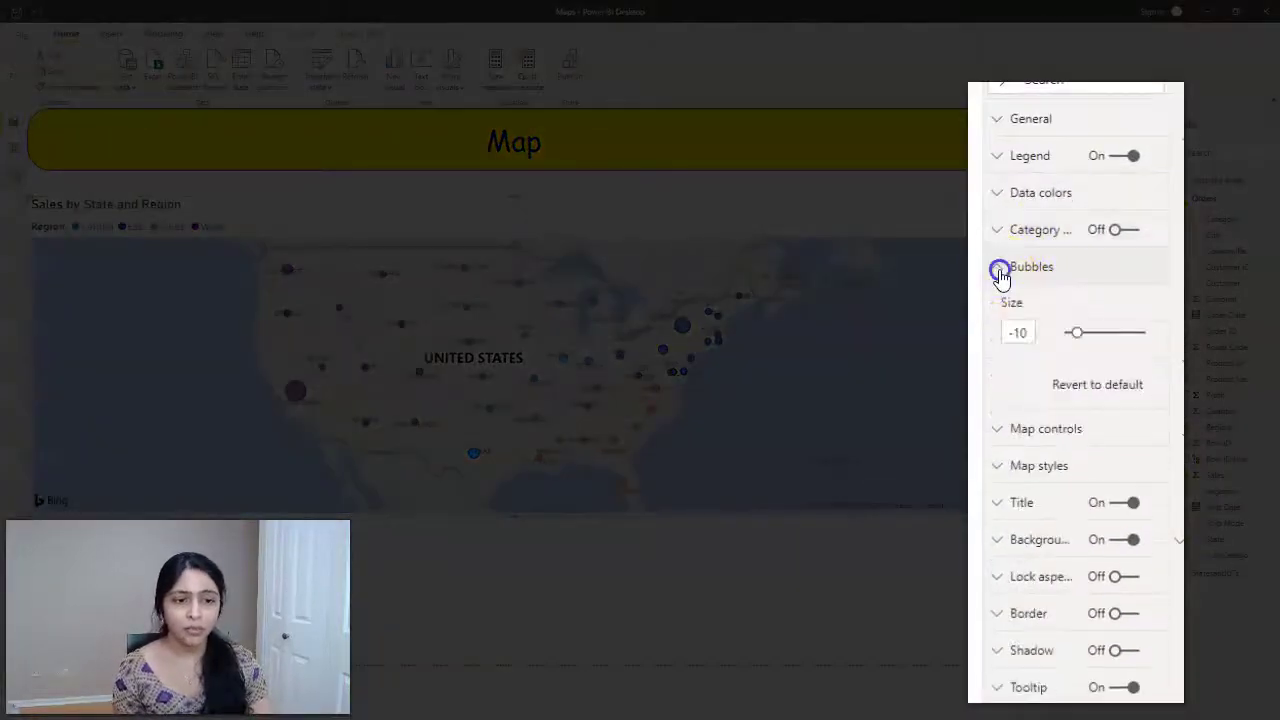
{"action": "left_click", "coordinate": [1071, 338]}
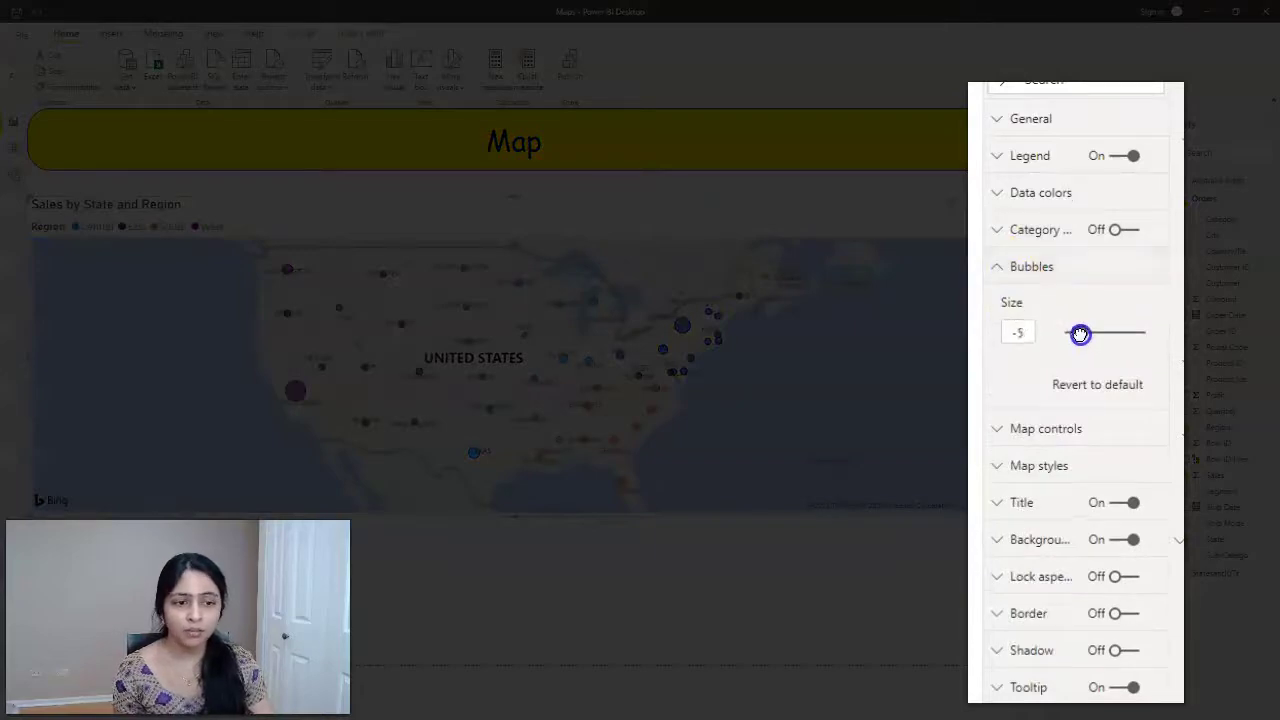
{"action": "left_click_drag", "start_coordinate": [1080, 334], "coordinate": [1104, 441]}
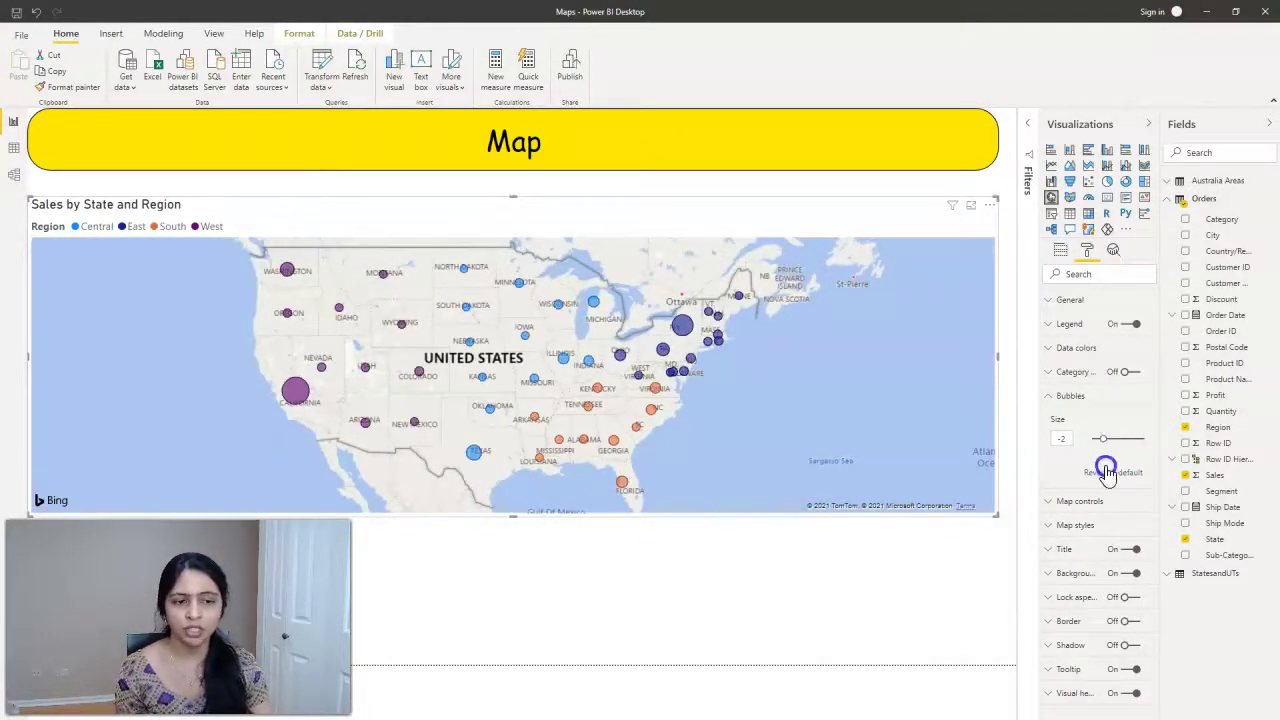
{"action": "left_click", "coordinate": [1049, 396]}
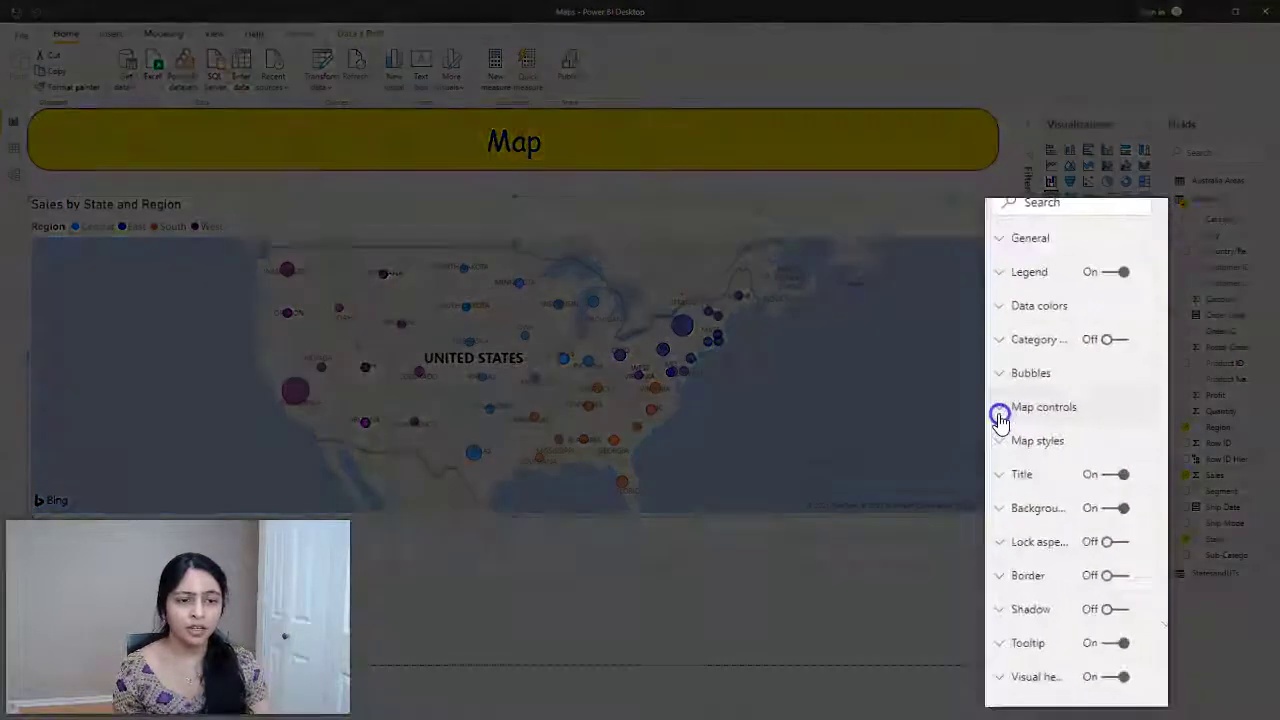
Turn on map Zoom buttons and test zooming in and back out.
{"action": "left_click", "coordinate": [1050, 420]}
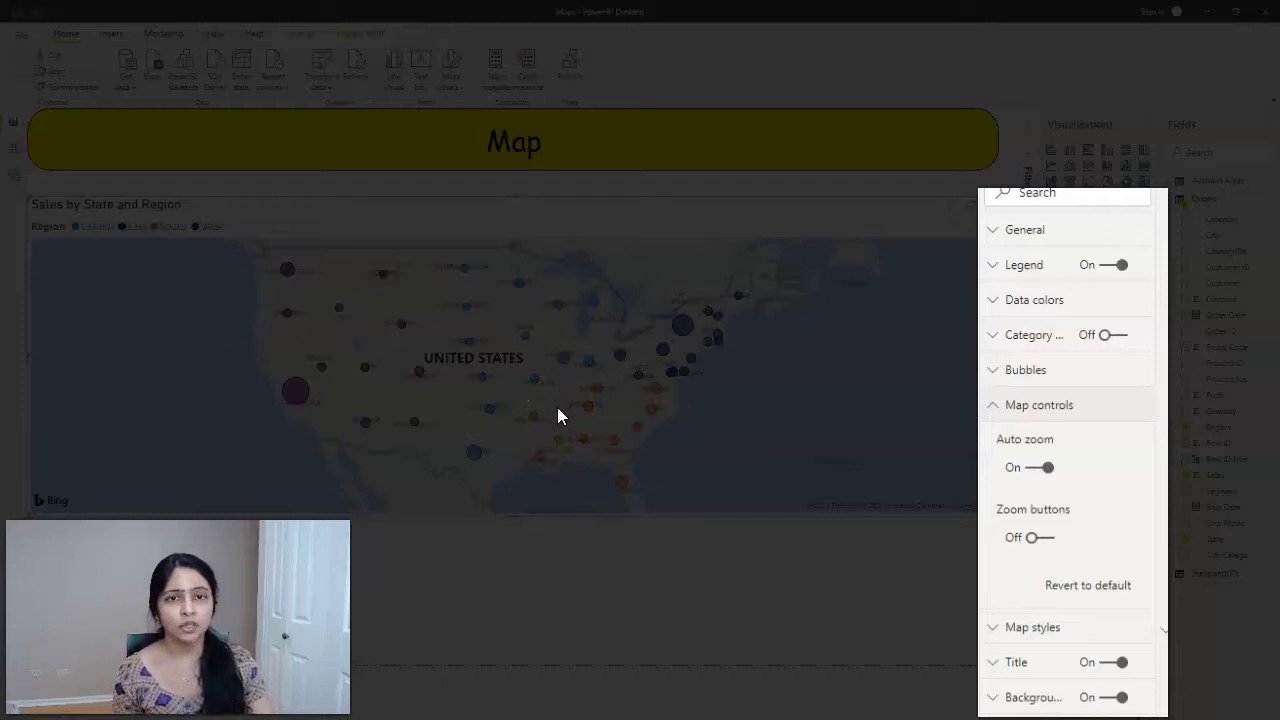
{"action": "left_click", "coordinate": [1033, 540]}
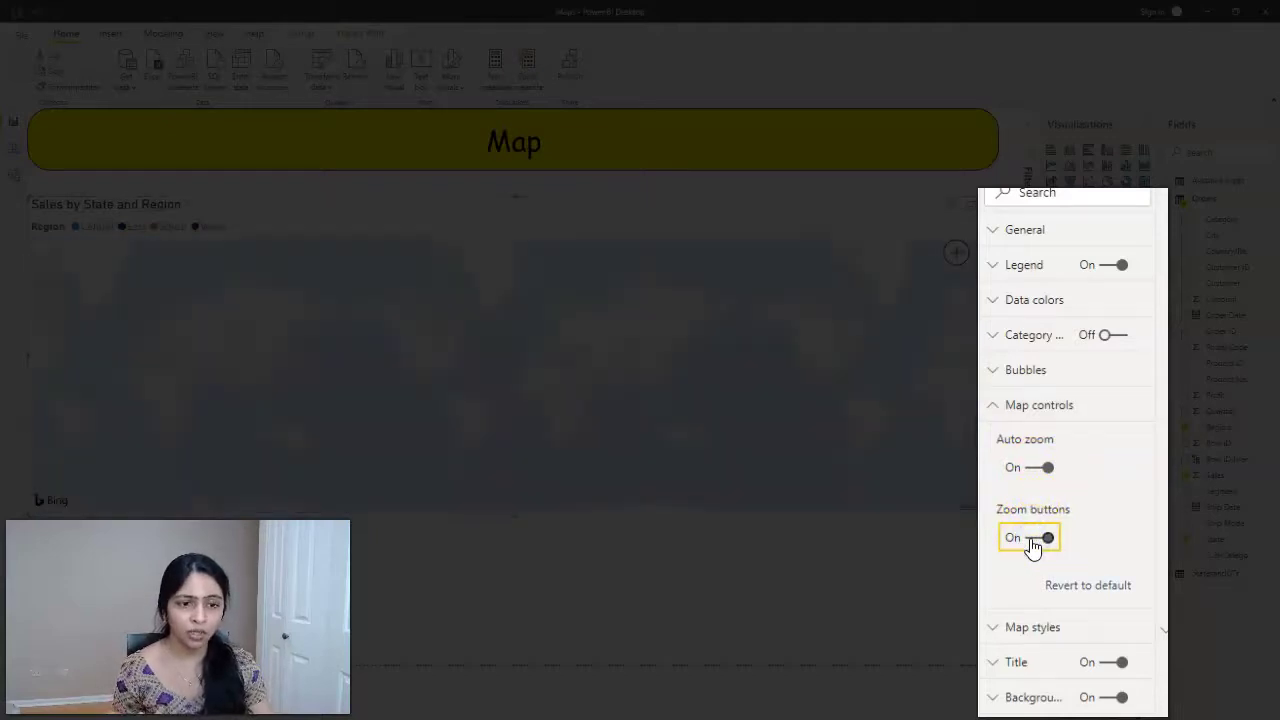
{"action": "left_click", "coordinate": [958, 262]}
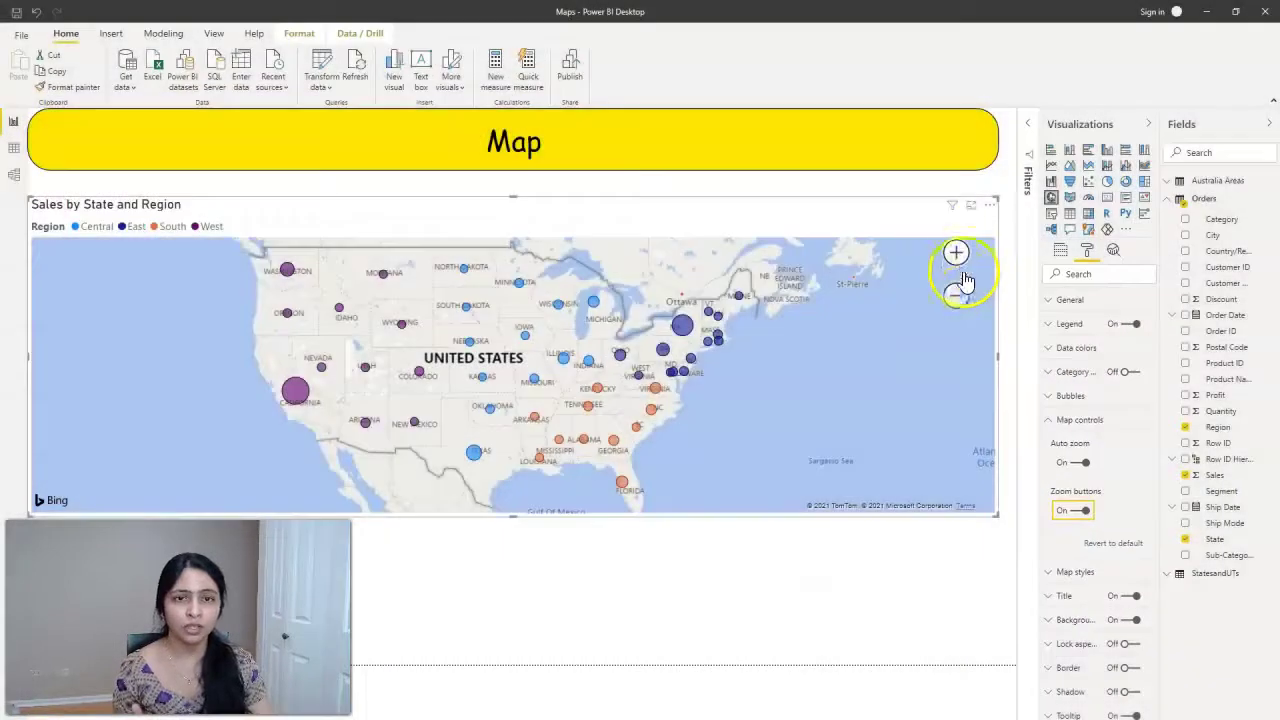
{"action": "left_click", "coordinate": [957, 254]}
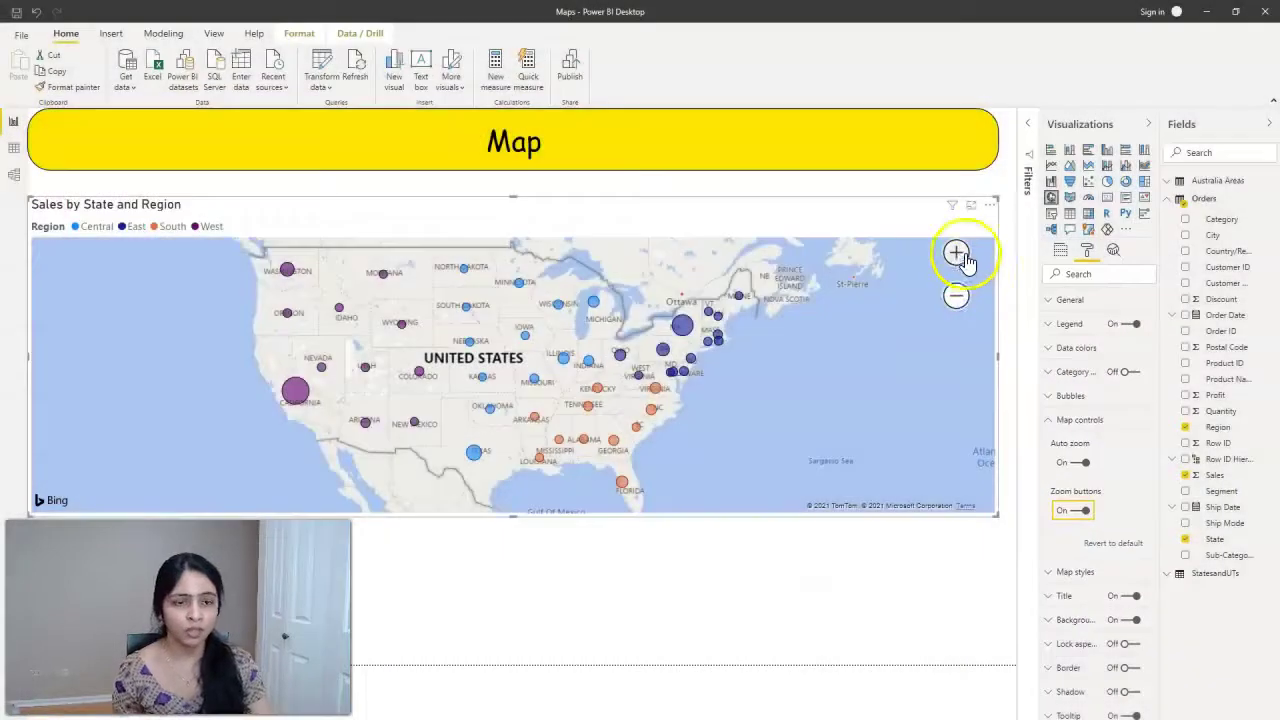
{"action": "left_click", "coordinate": [956, 296]}
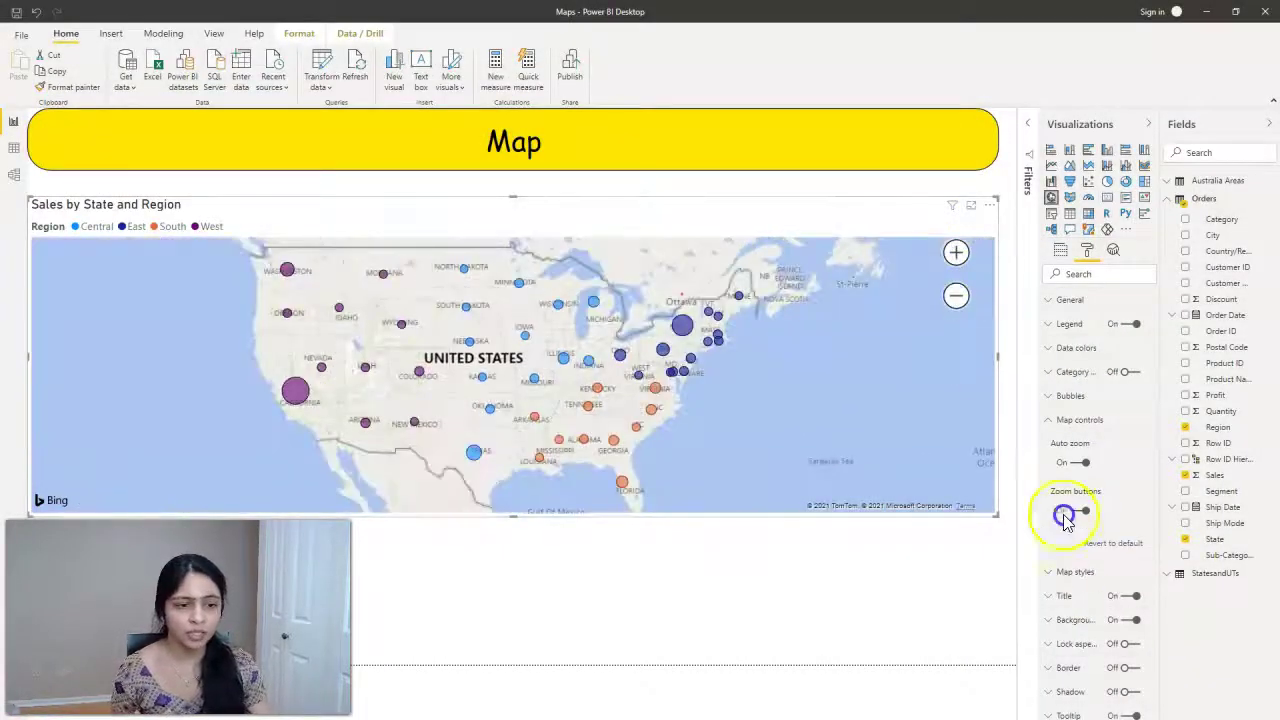
Set the map visual's background colour to blue.
{"action": "left_click", "coordinate": [1048, 419]}
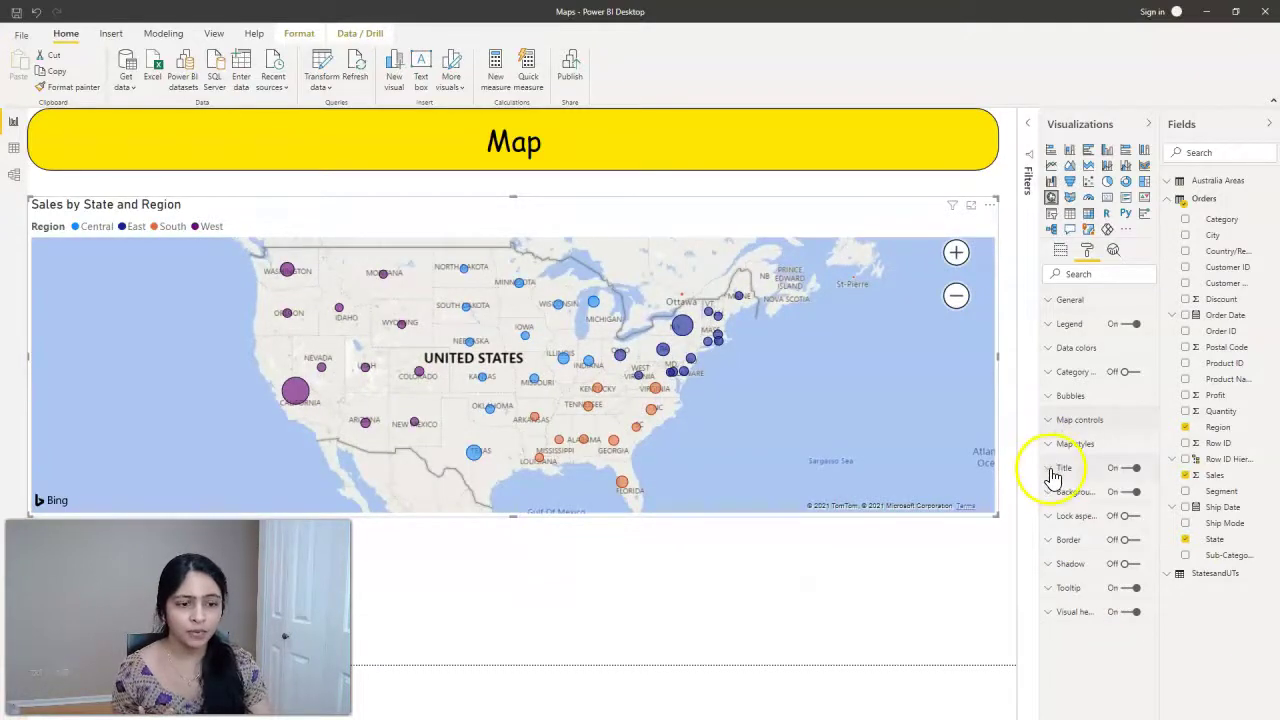
{"action": "left_click", "coordinate": [1053, 468]}
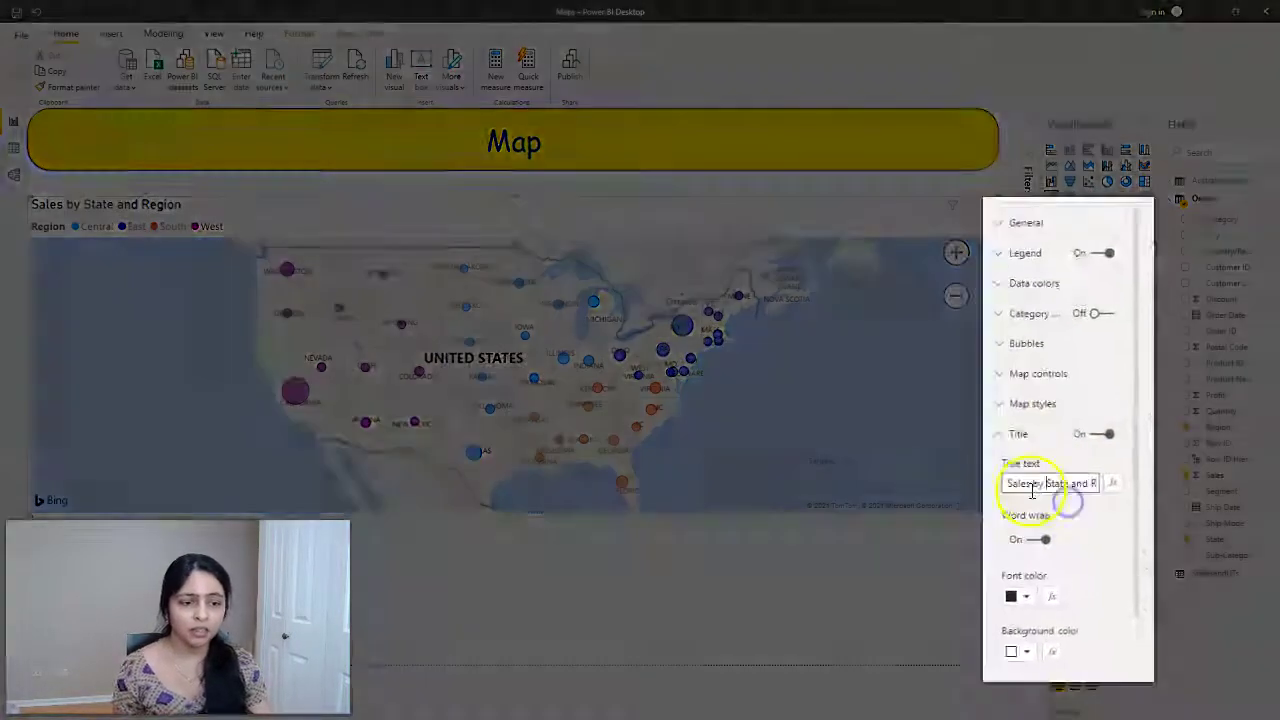
{"action": "left_click_drag", "start_coordinate": [1075, 508], "coordinate": [1102, 508]}
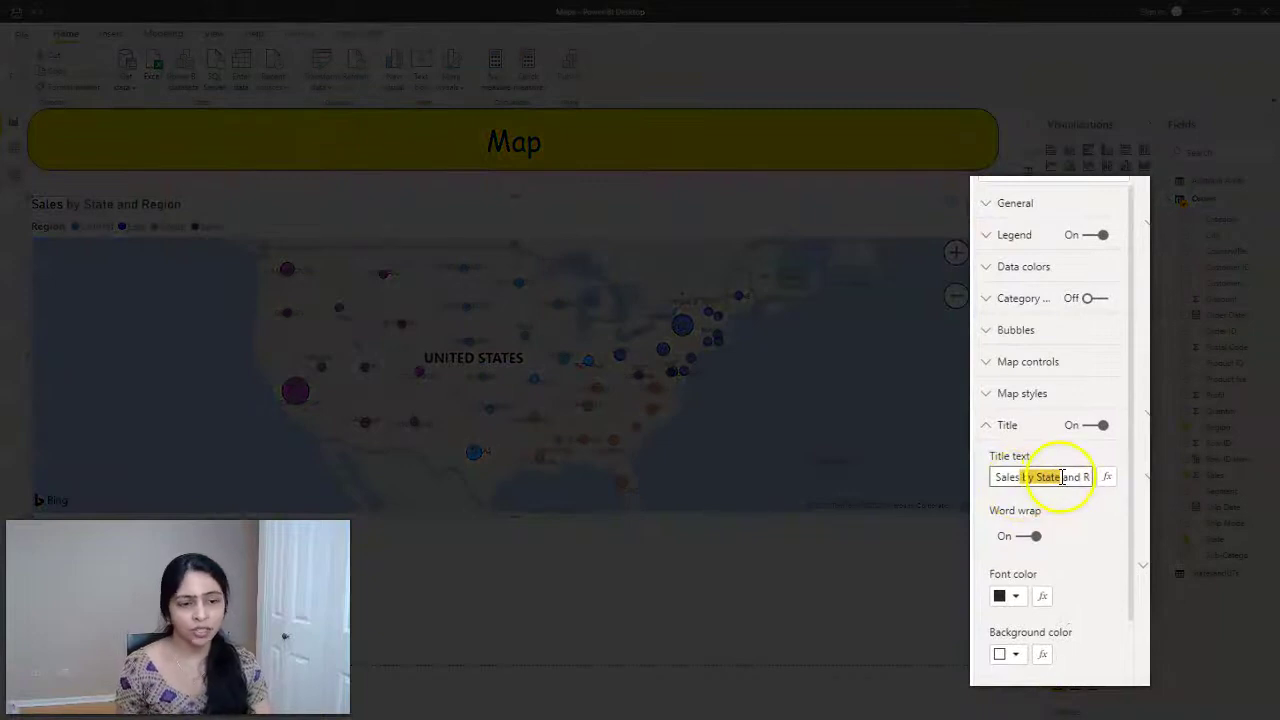
{"action": "left_click", "coordinate": [986, 427]}
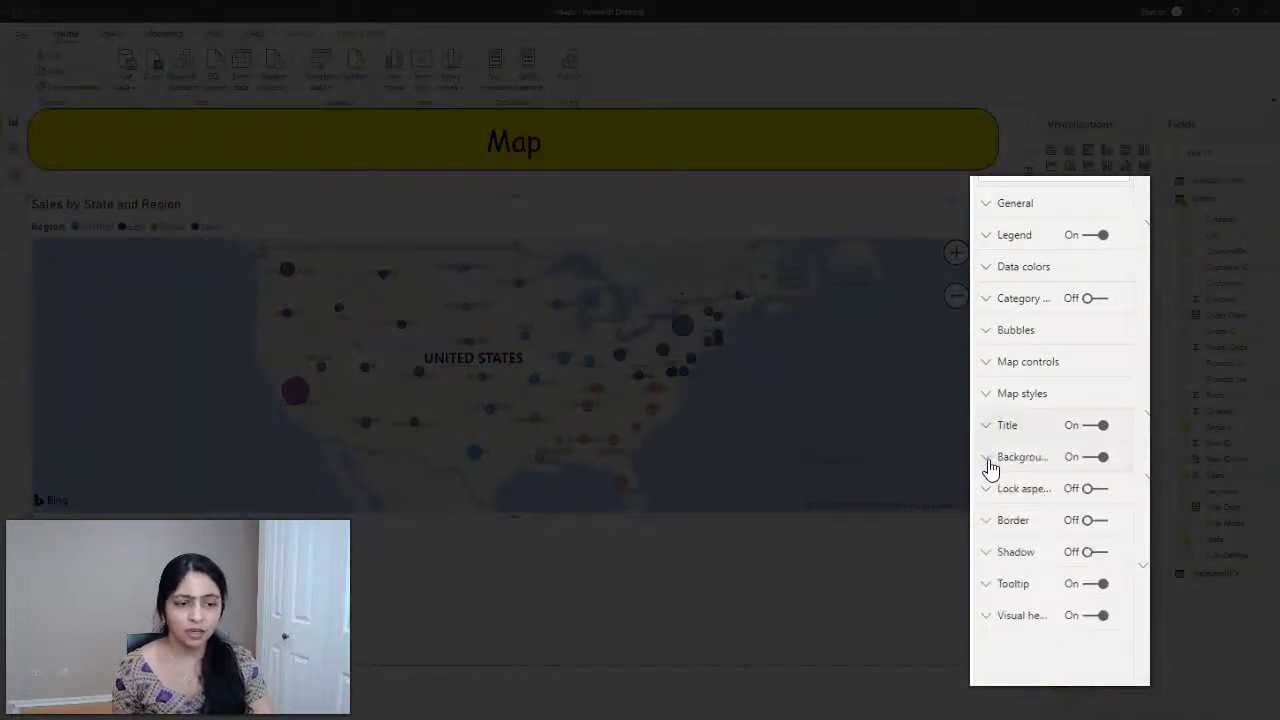
{"action": "left_click", "coordinate": [990, 459]}
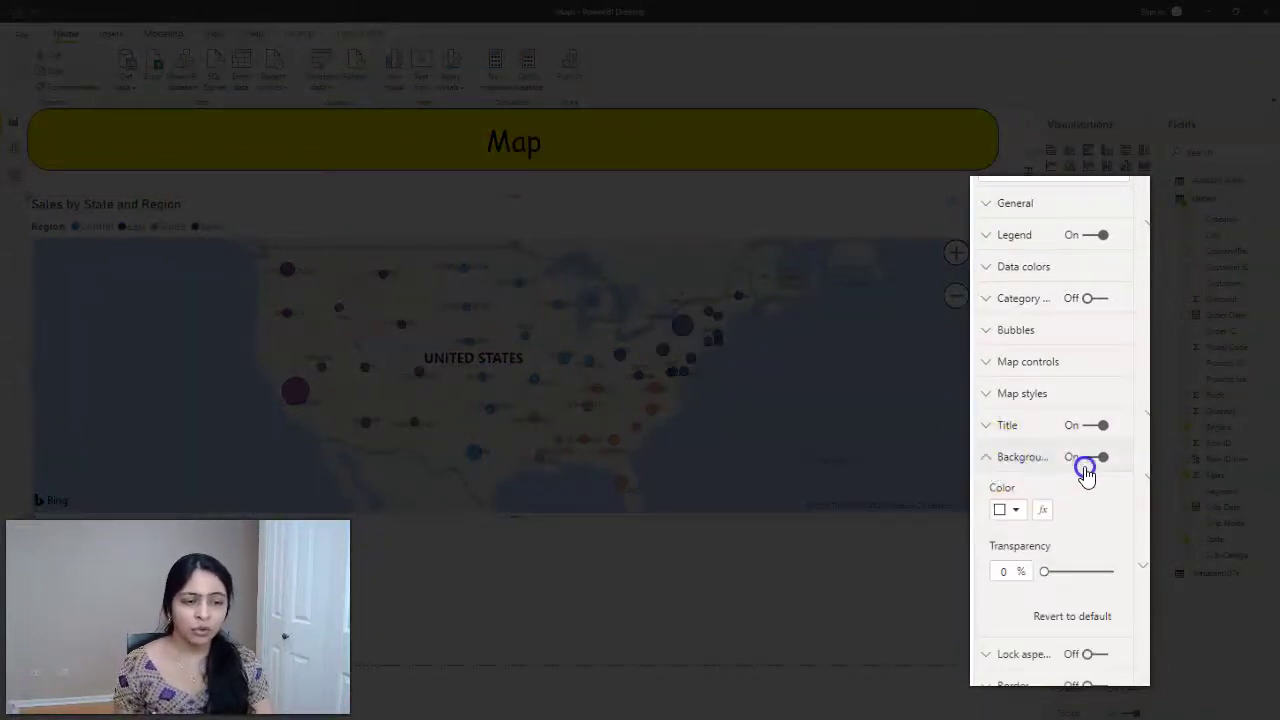
{"action": "left_click", "coordinate": [1018, 512]}
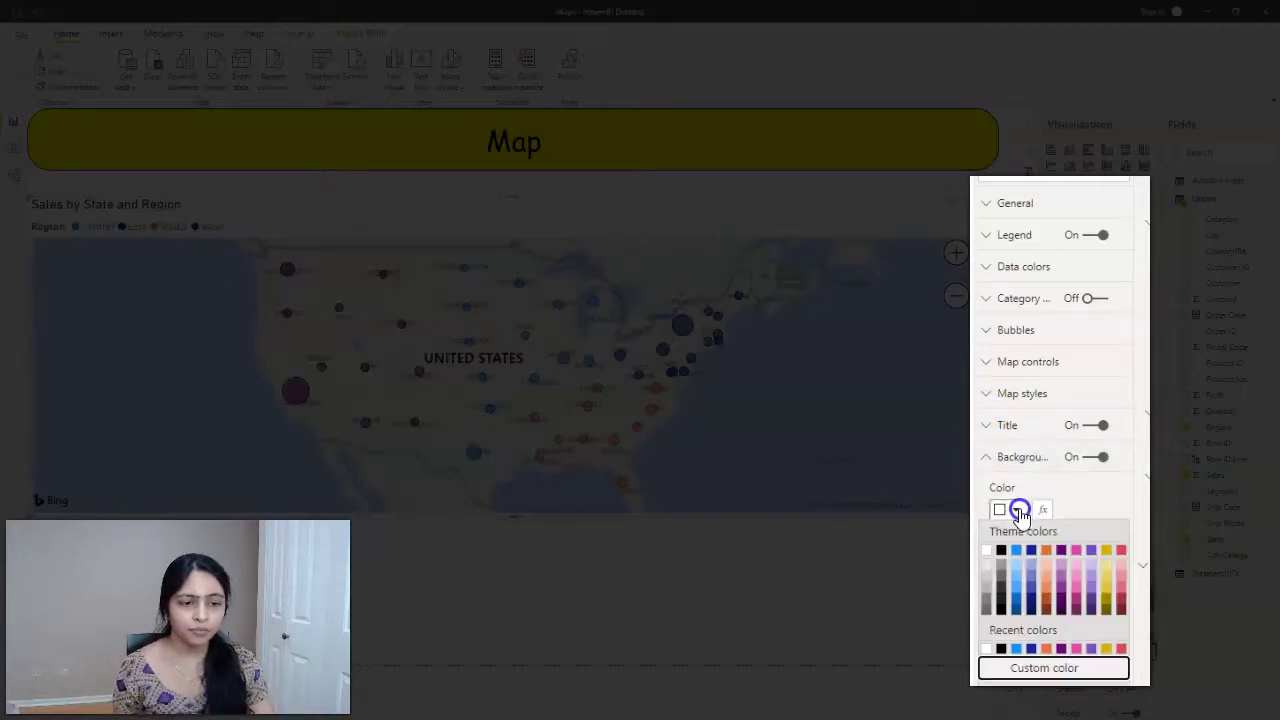
{"action": "left_click", "coordinate": [1015, 550]}
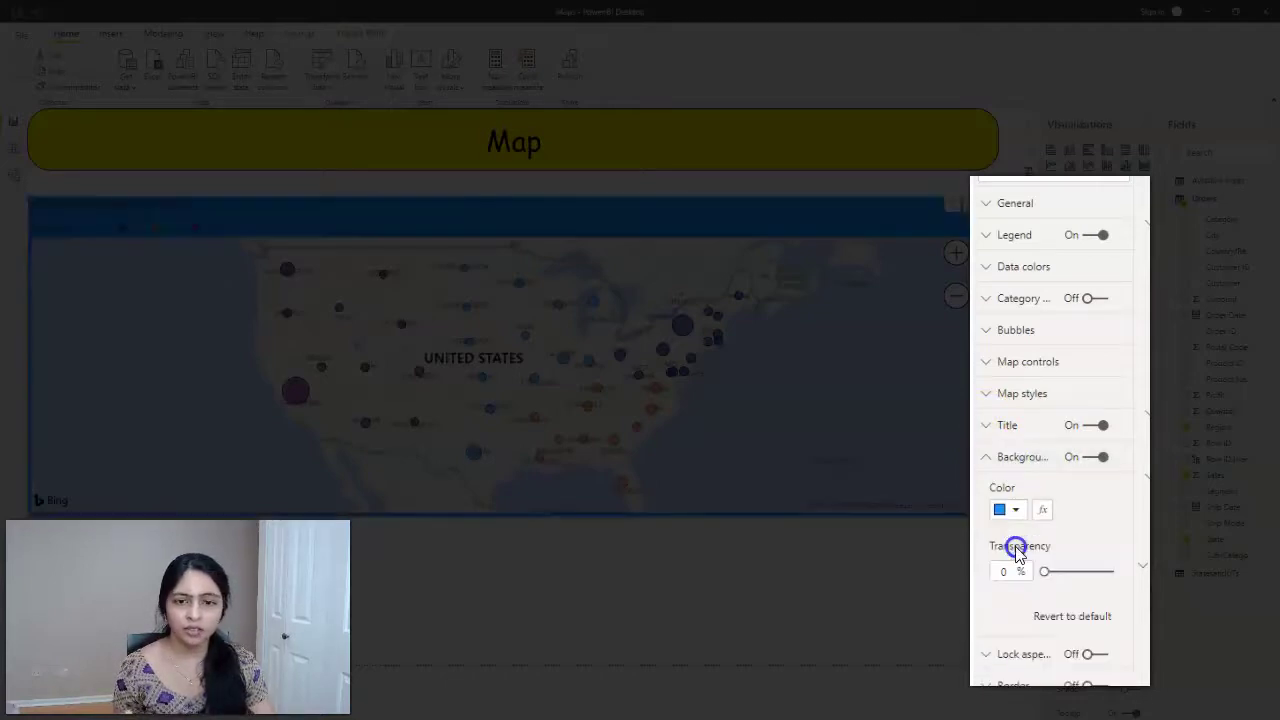
{"action": "left_click", "coordinate": [987, 458]}
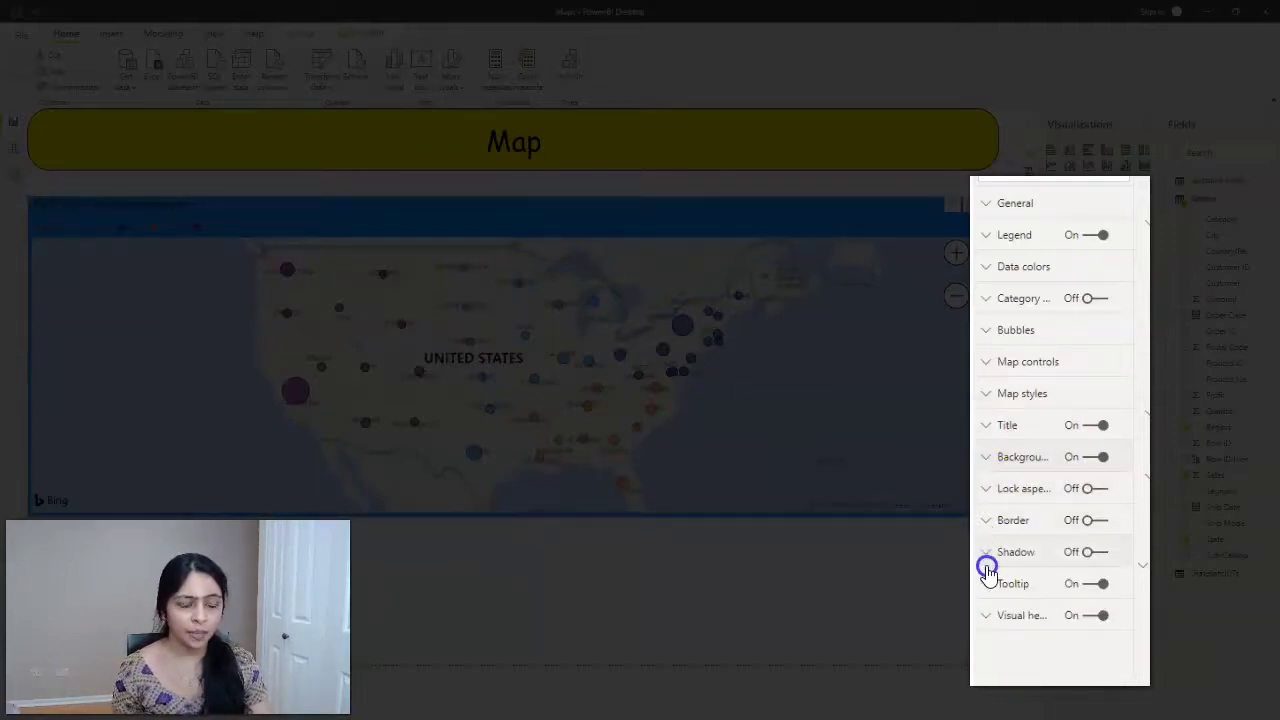
Turn on a border around the map with a 14 px corner radius.
{"action": "left_click", "coordinate": [986, 520]}
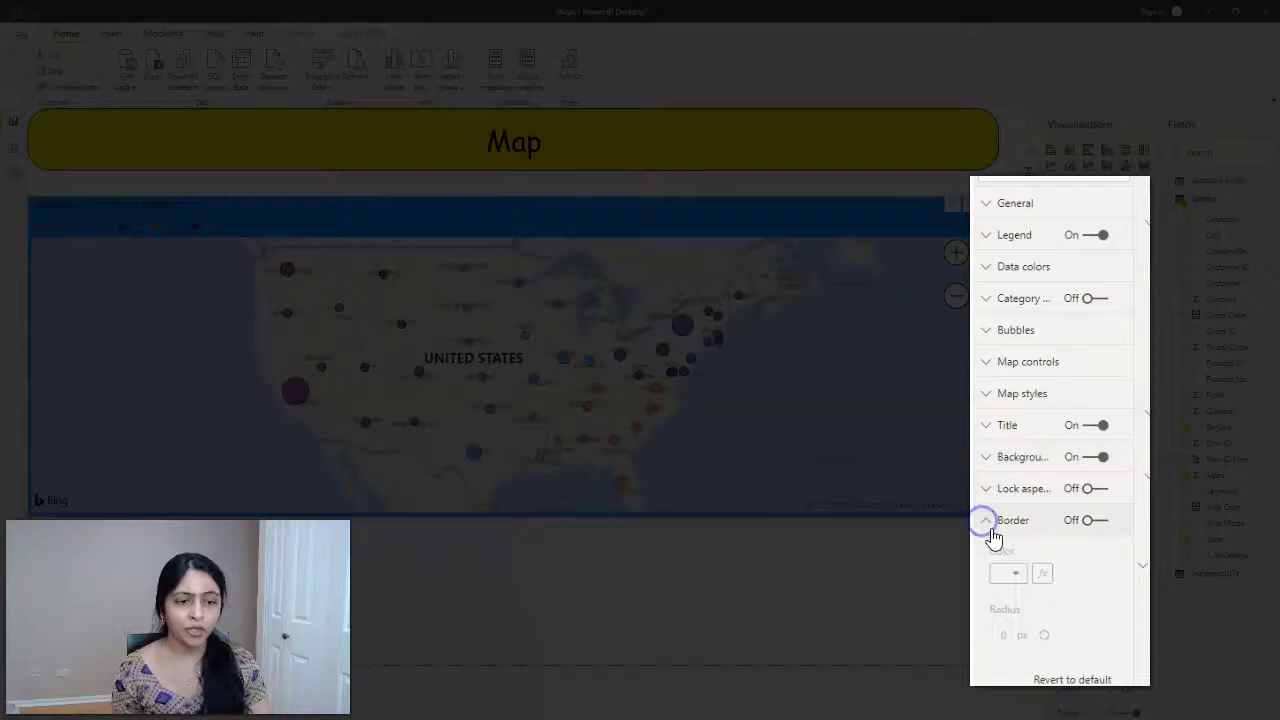
{"action": "left_click", "coordinate": [1087, 530]}
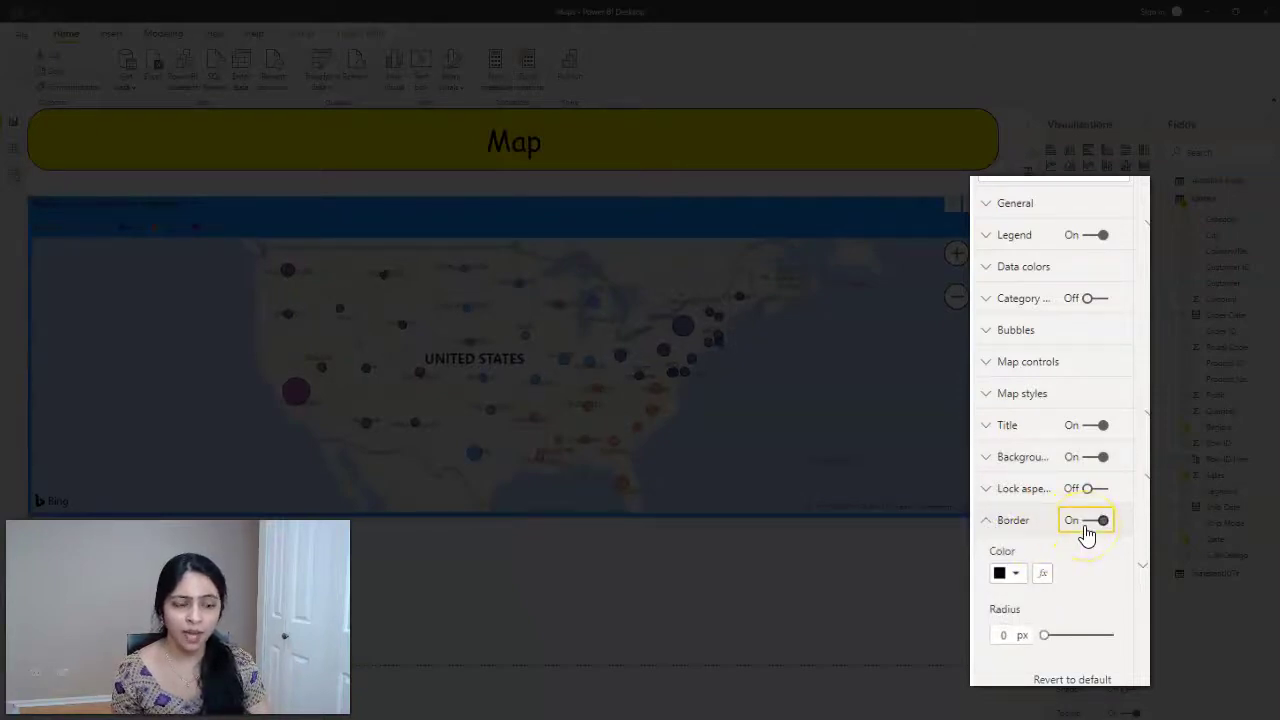
{"action": "left_click_drag", "start_coordinate": [1044, 635], "coordinate": [1076, 631]}
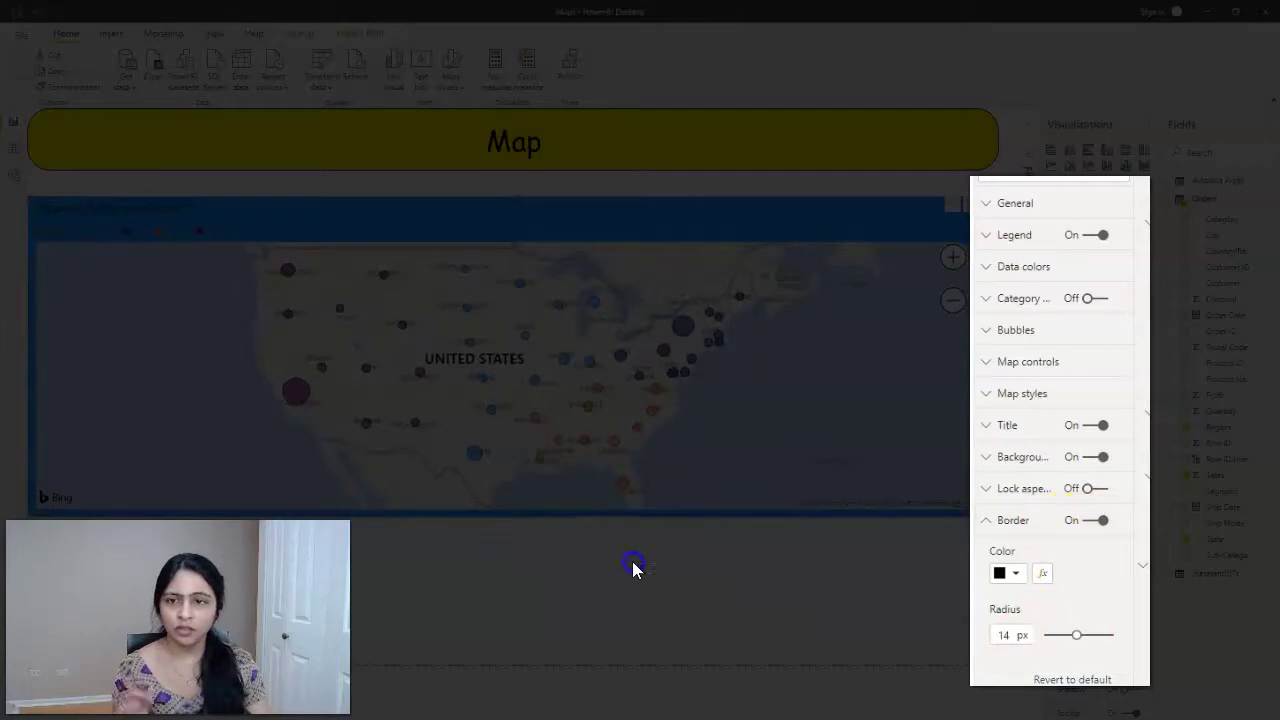
{"action": "left_click", "coordinate": [1028, 637]}
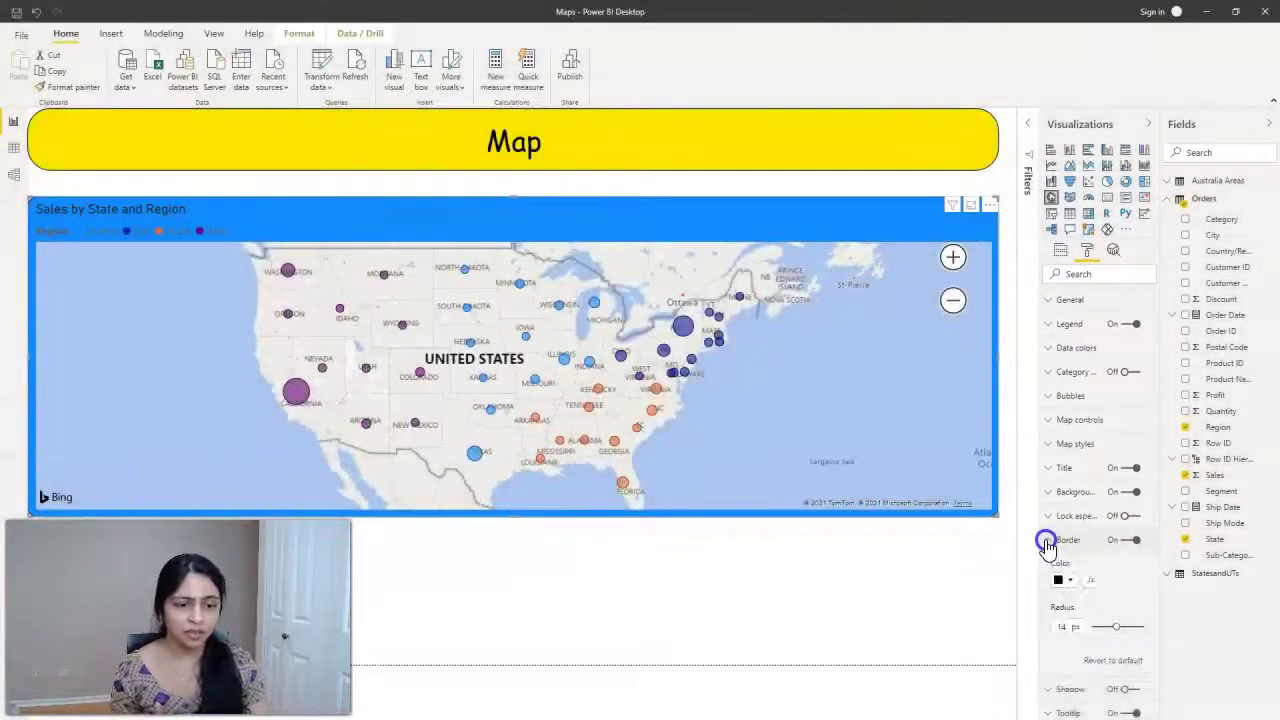
{"action": "left_click", "coordinate": [1046, 550]}
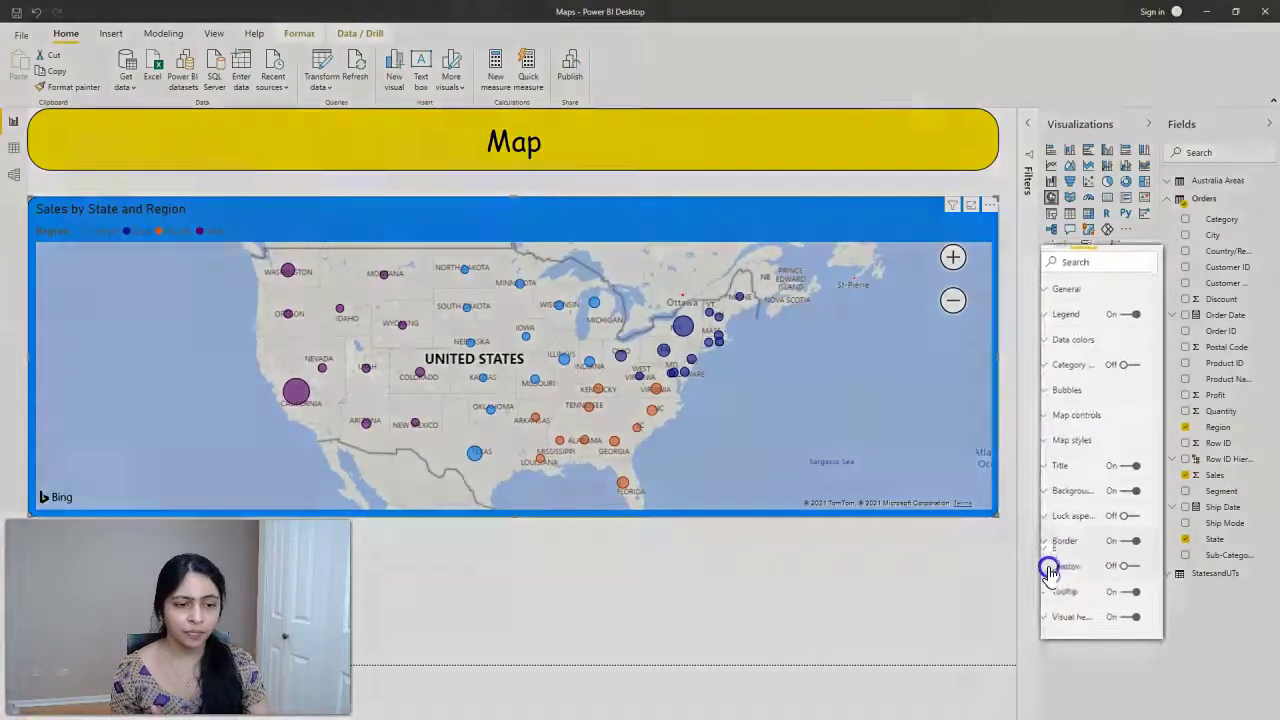
{"action": "left_click", "coordinate": [1047, 591]}
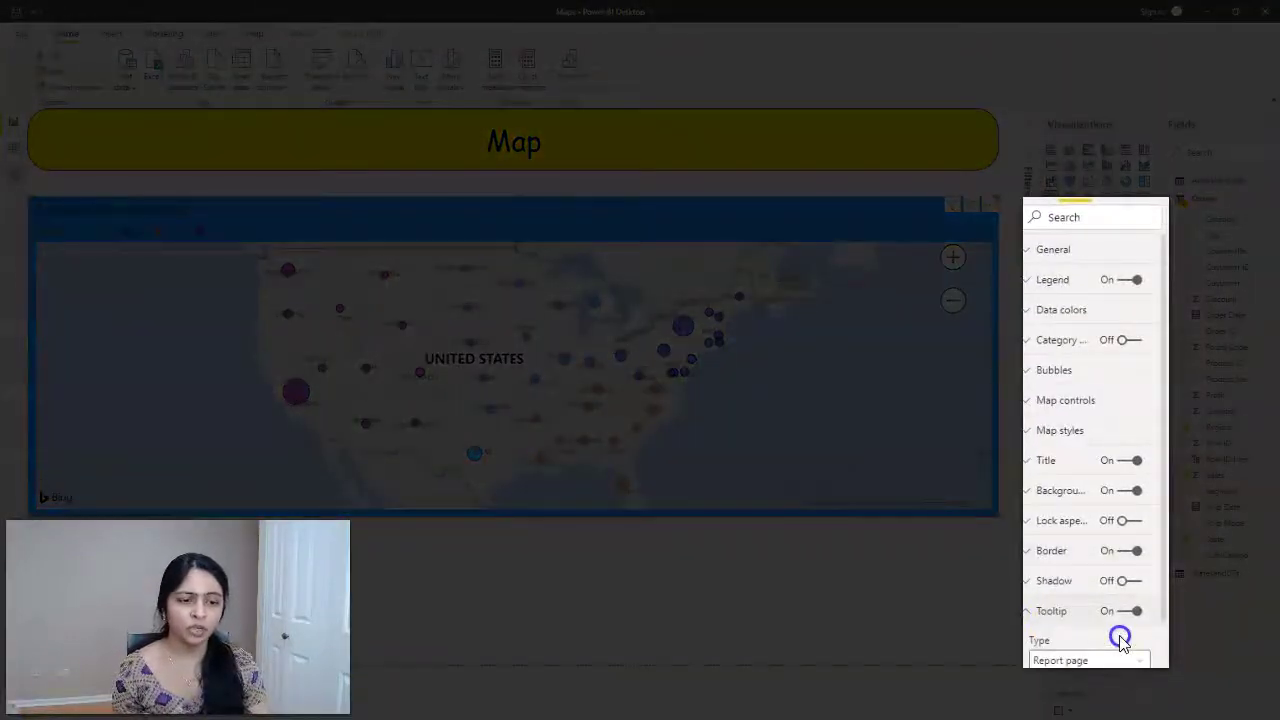
{"action": "scroll", "coordinate": [1109, 658], "scroll_direction": "down", "scroll_amount": 3}
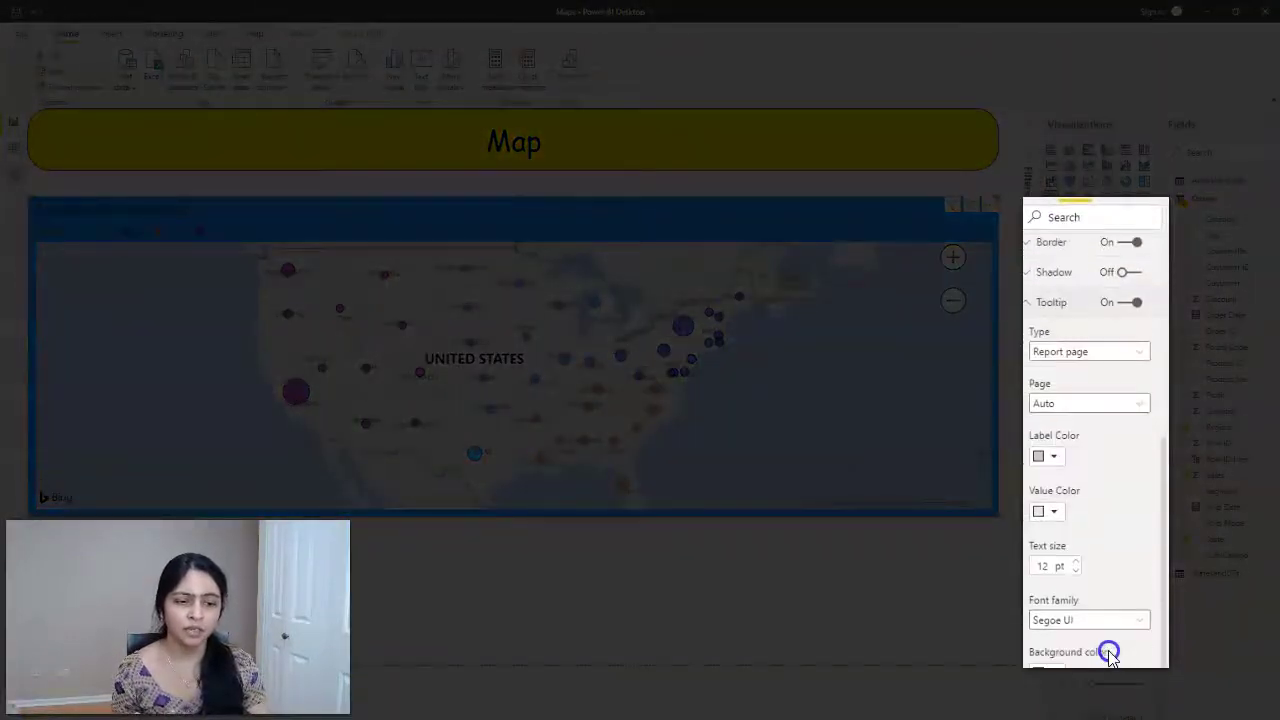
{"action": "left_click", "coordinate": [1057, 513]}
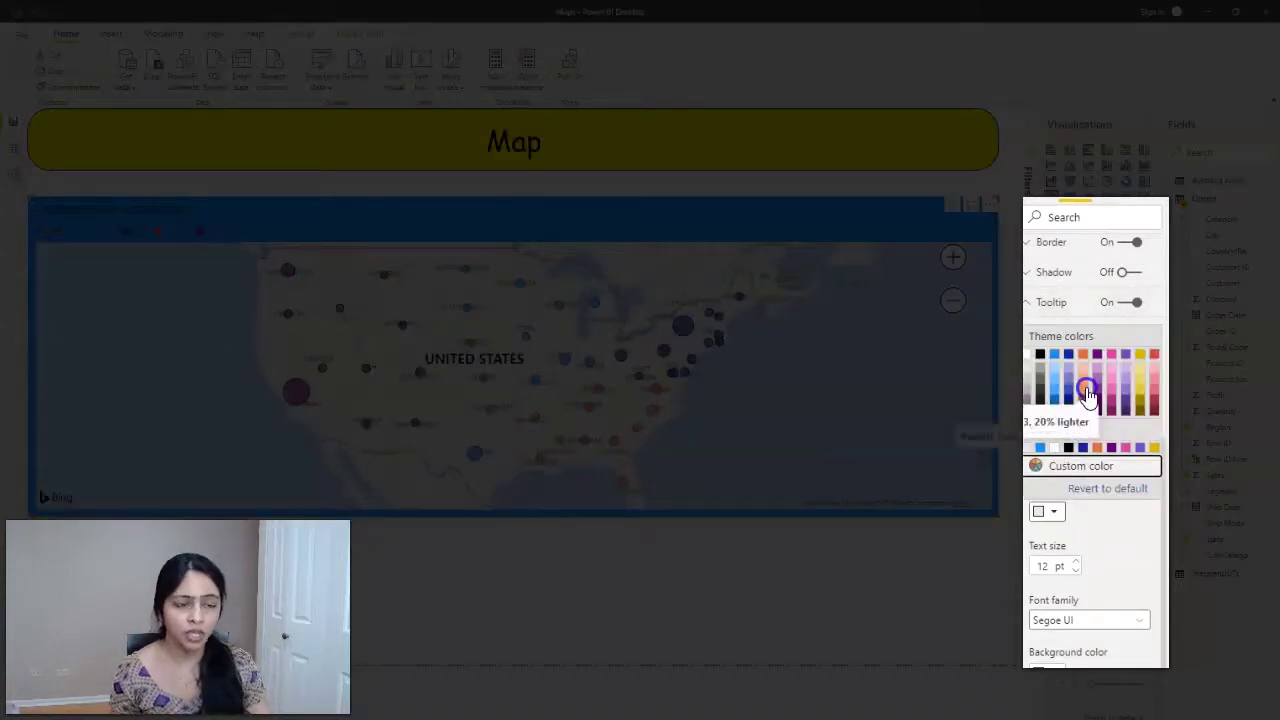
{"action": "left_click", "coordinate": [1123, 531]}
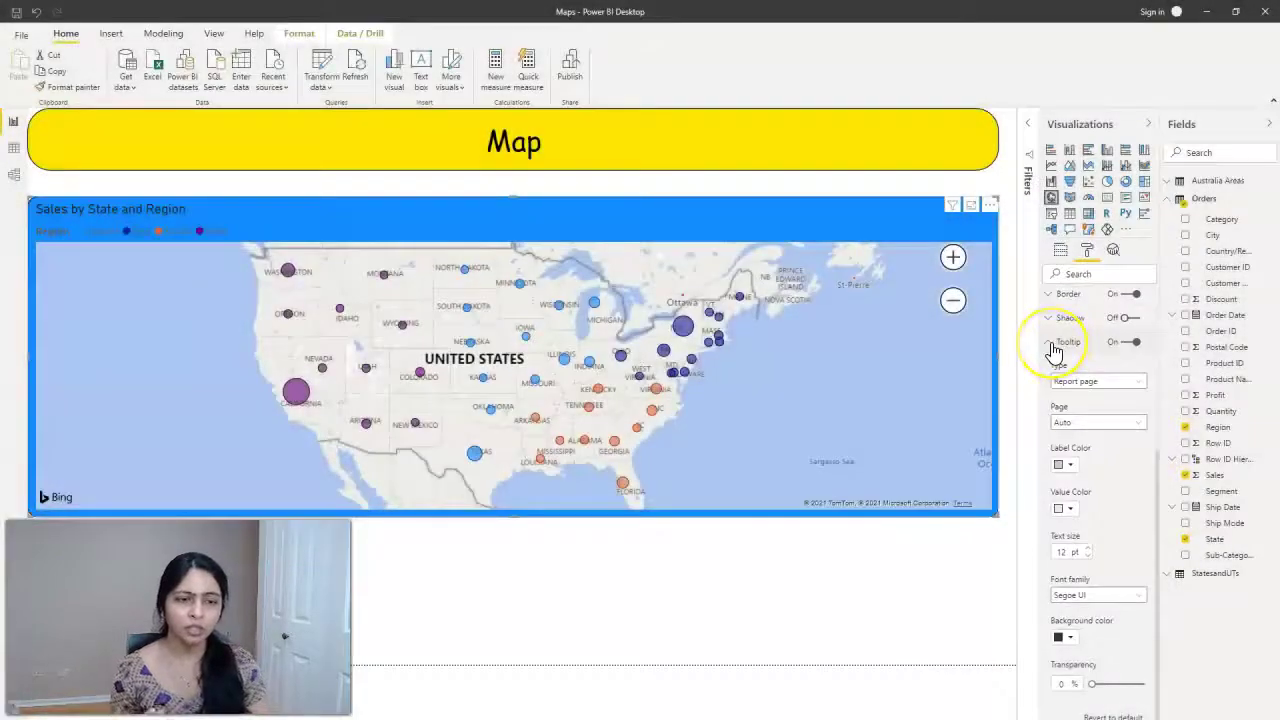
{"action": "left_click", "coordinate": [1053, 345]}
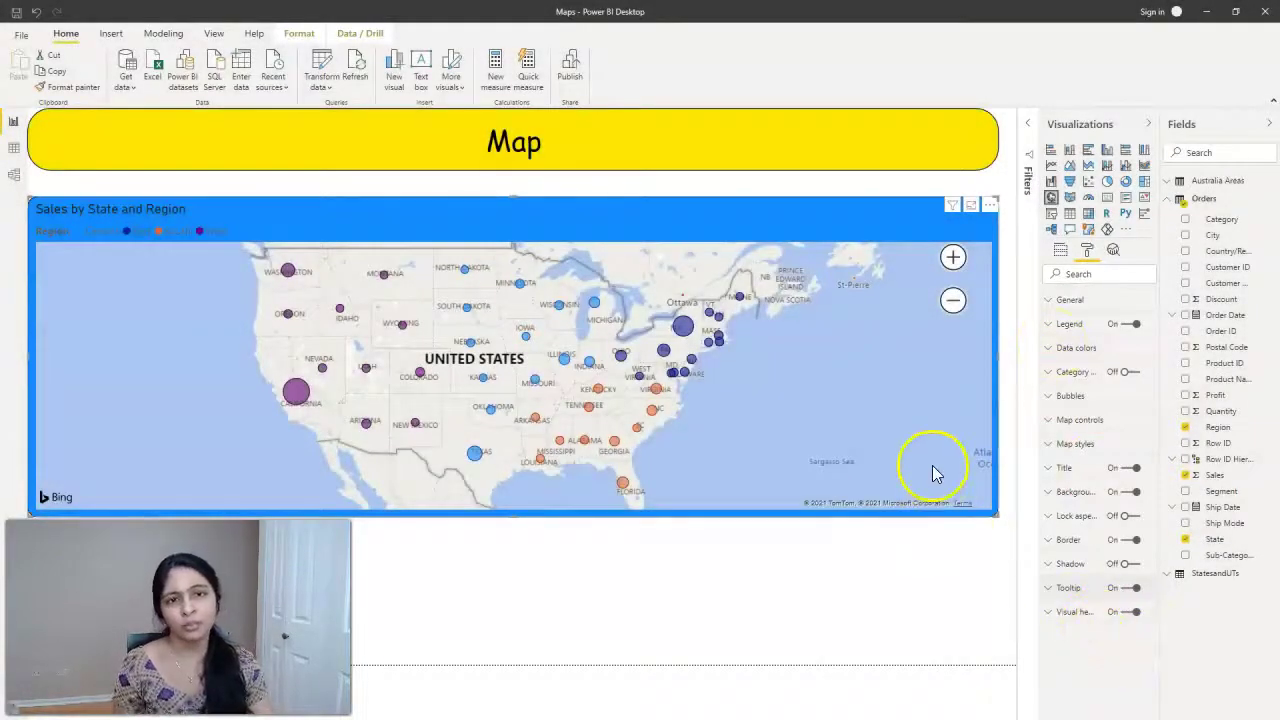